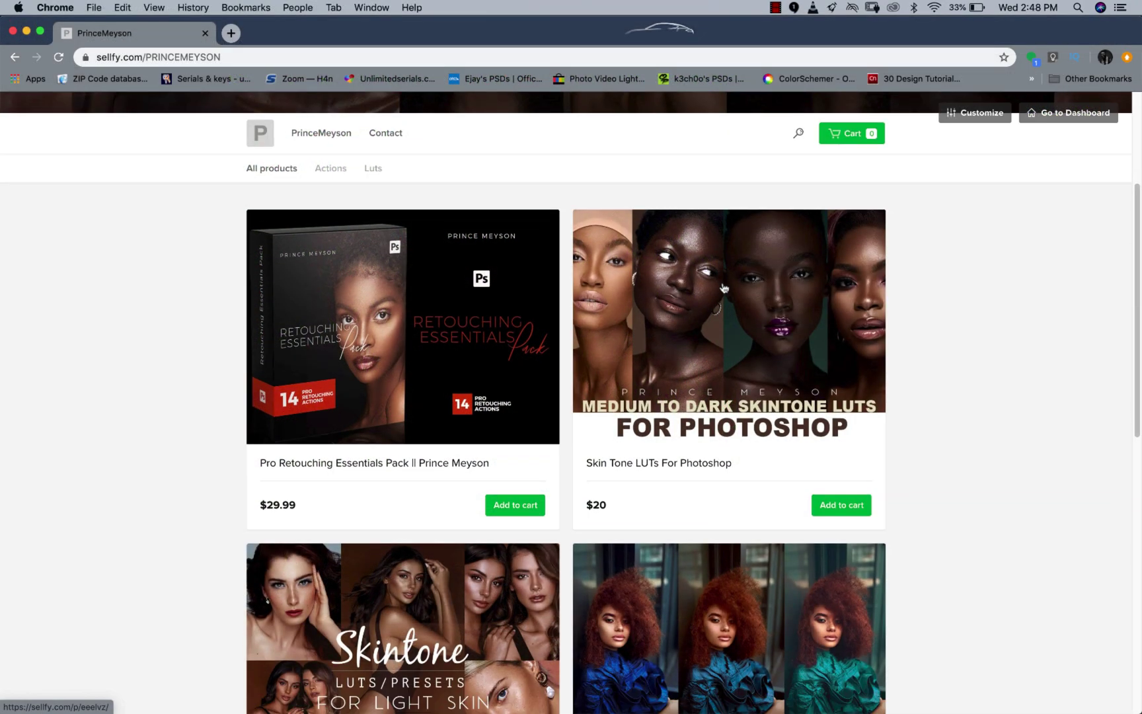
- Browse the retouching packs and LUTs on the store's product page
scroll(724, 288, down, 2)
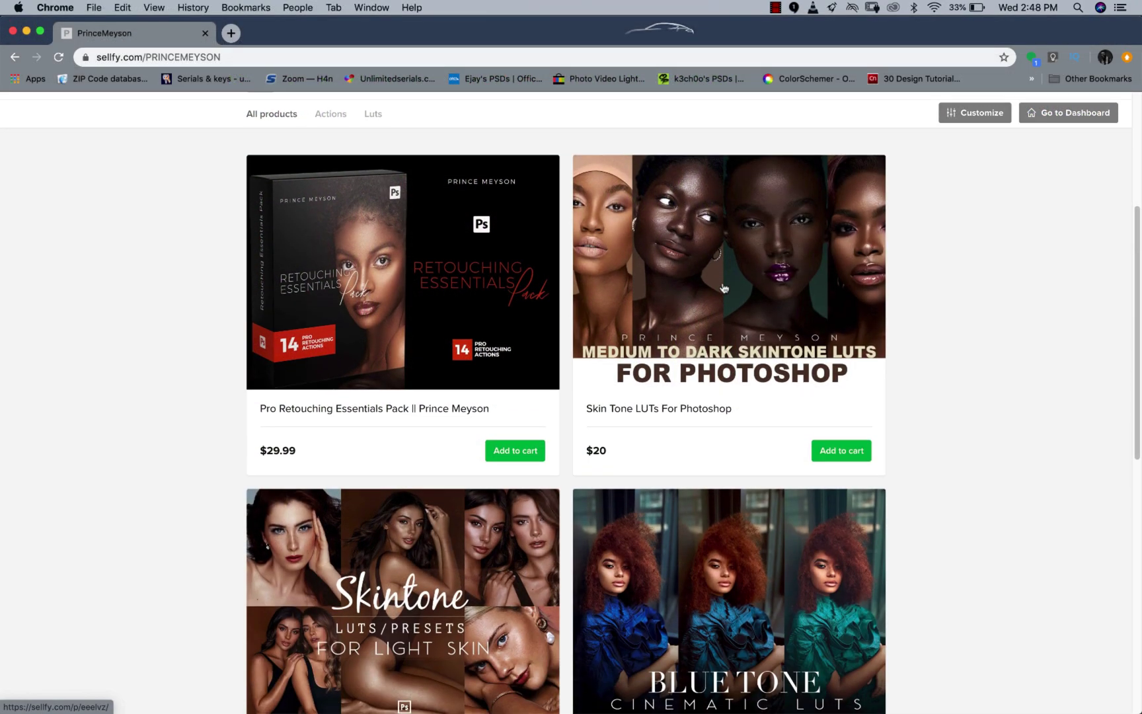
scroll(725, 288, down, 1)
scroll(724, 288, down, 10)
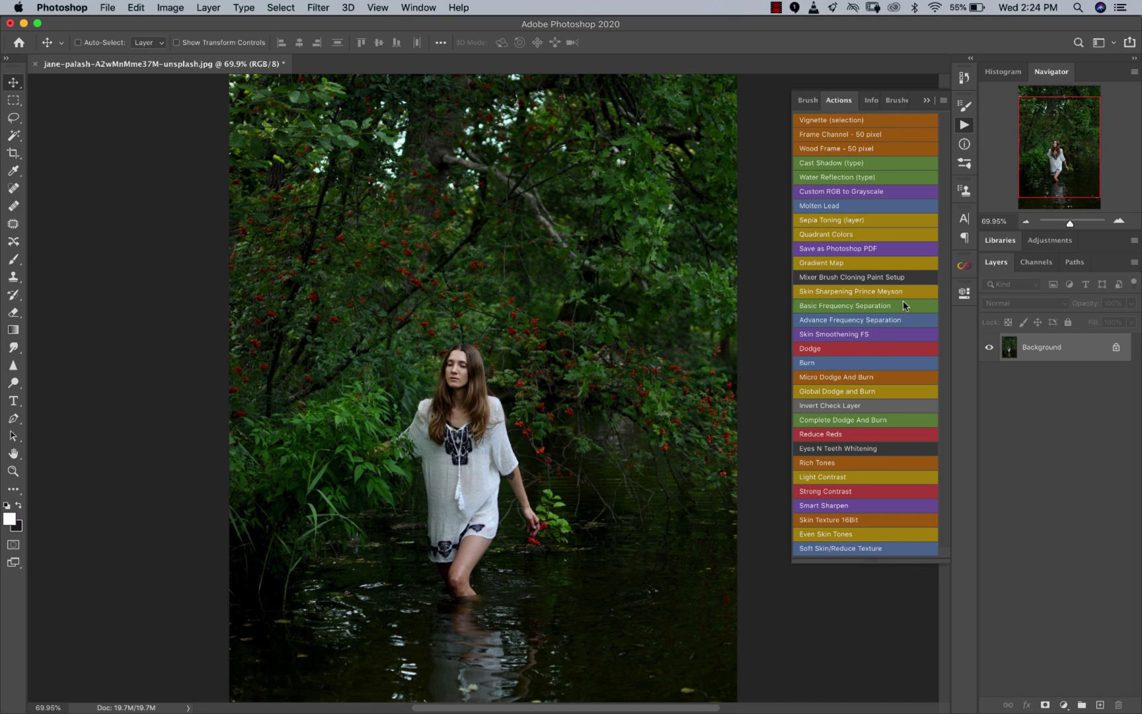
- Collapse the list of actions in Photoshop and examine the forest photo at several magnifications
click(966, 127)
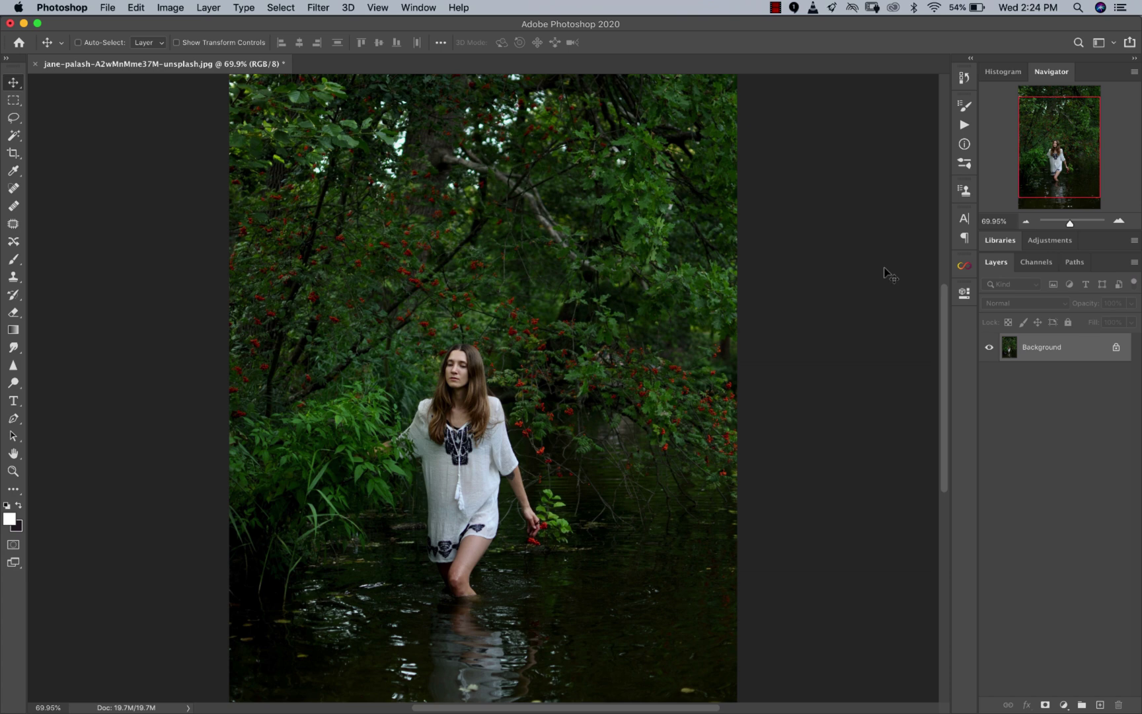
key(z)
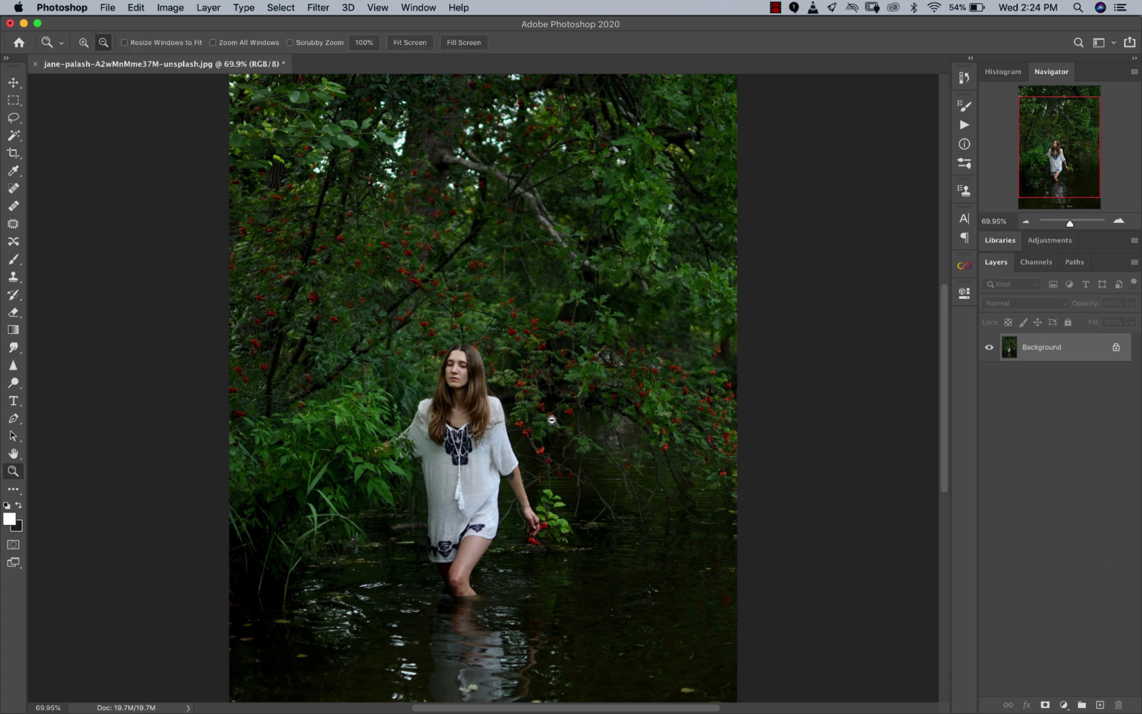
alt+click(564, 426)
alt+click(564, 426)
alt+click(564, 427)
click(502, 384)
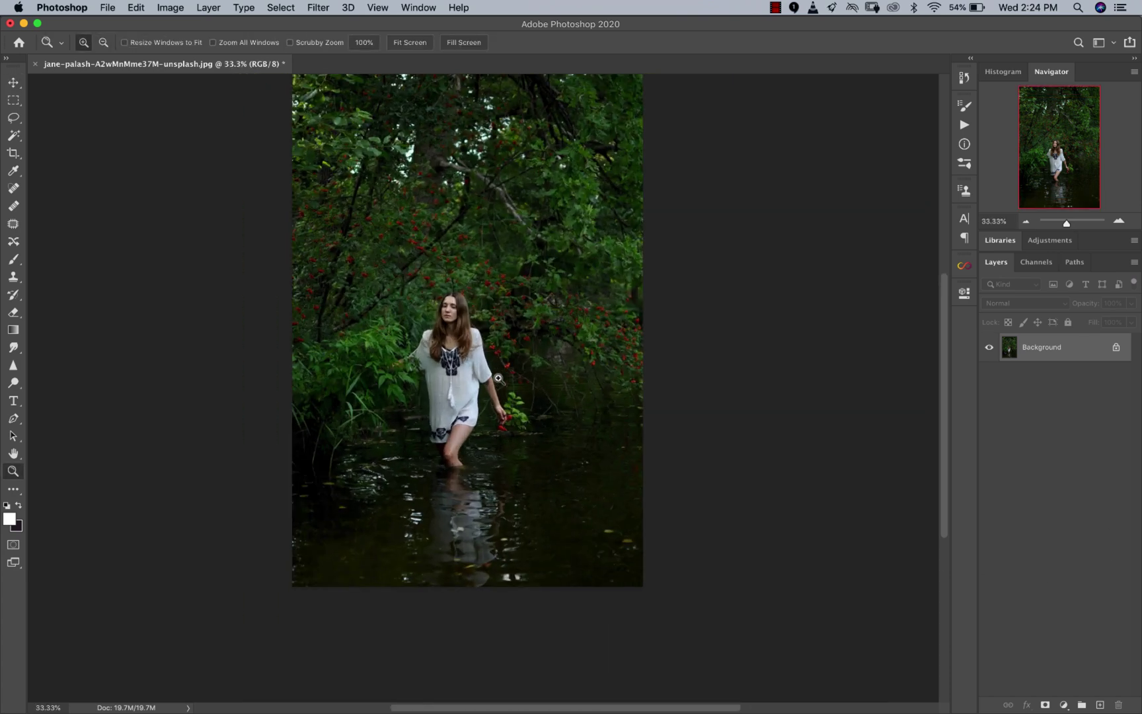
click(503, 384)
click(503, 384)
alt+click(605, 416)
key(v)
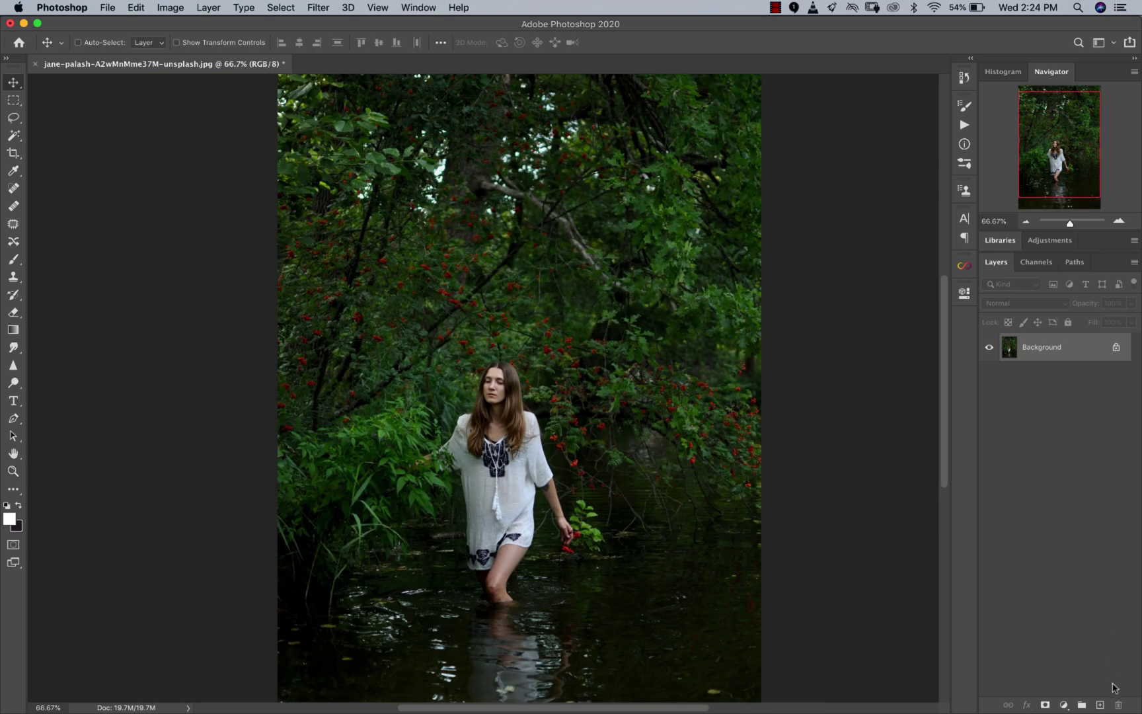
- Add a Channel Mixer adjustment layer above the Background
click(1061, 704)
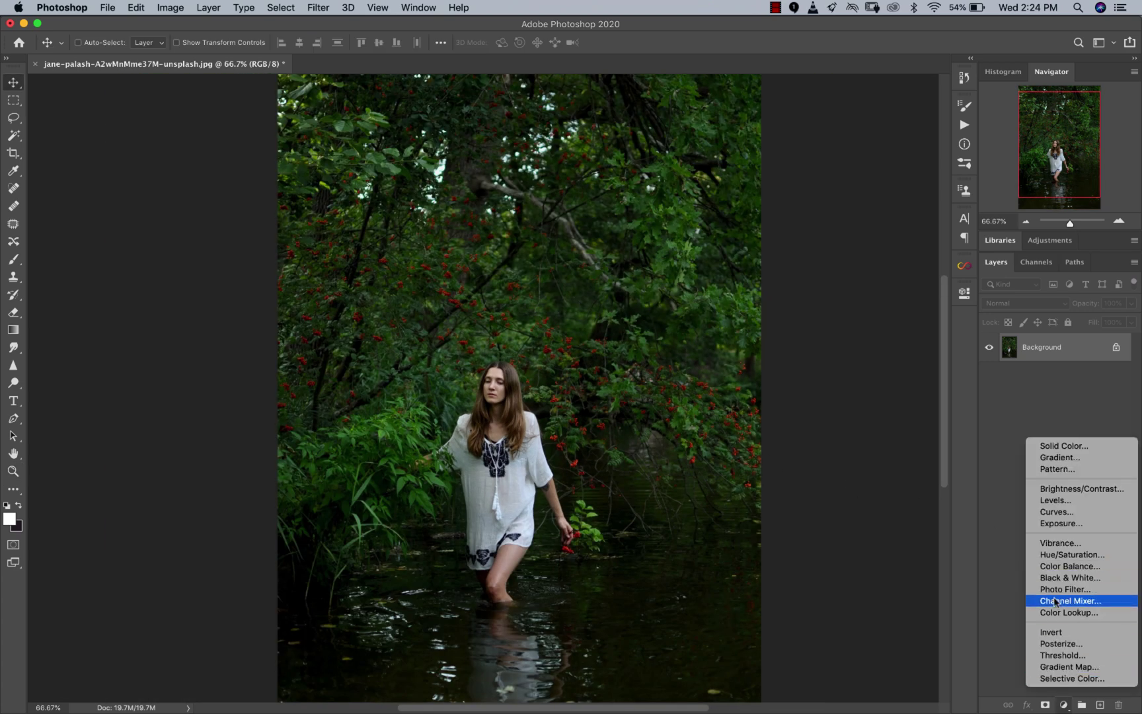
click(1063, 705)
click(1062, 705)
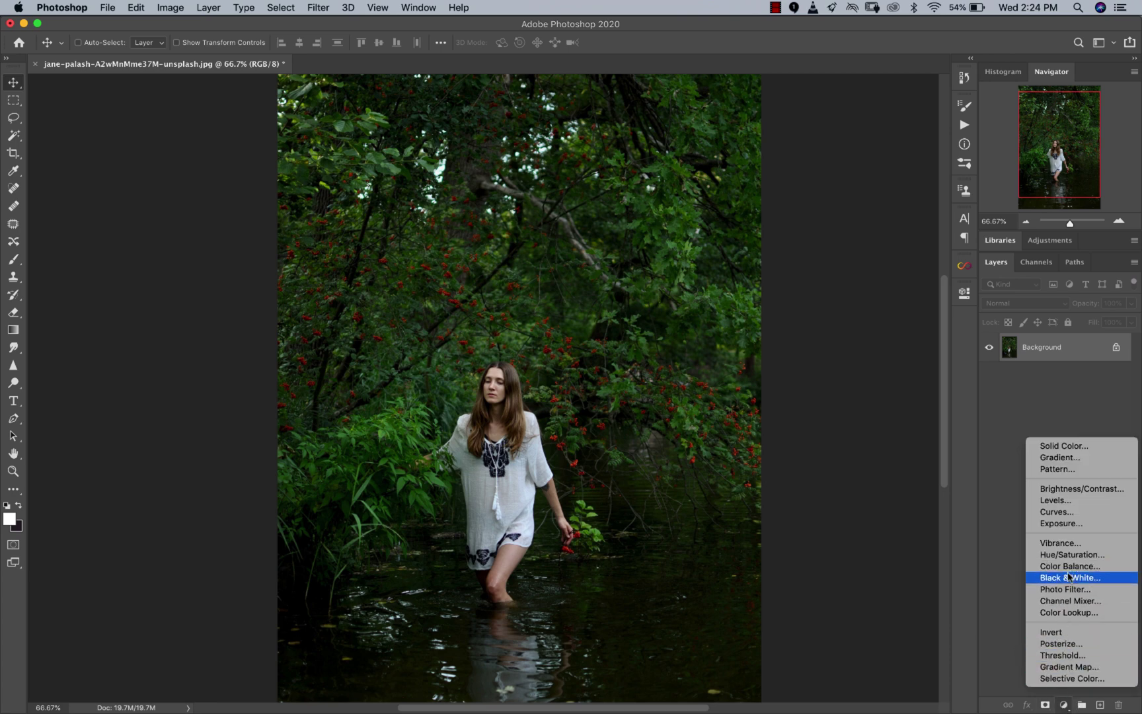
click(1064, 602)
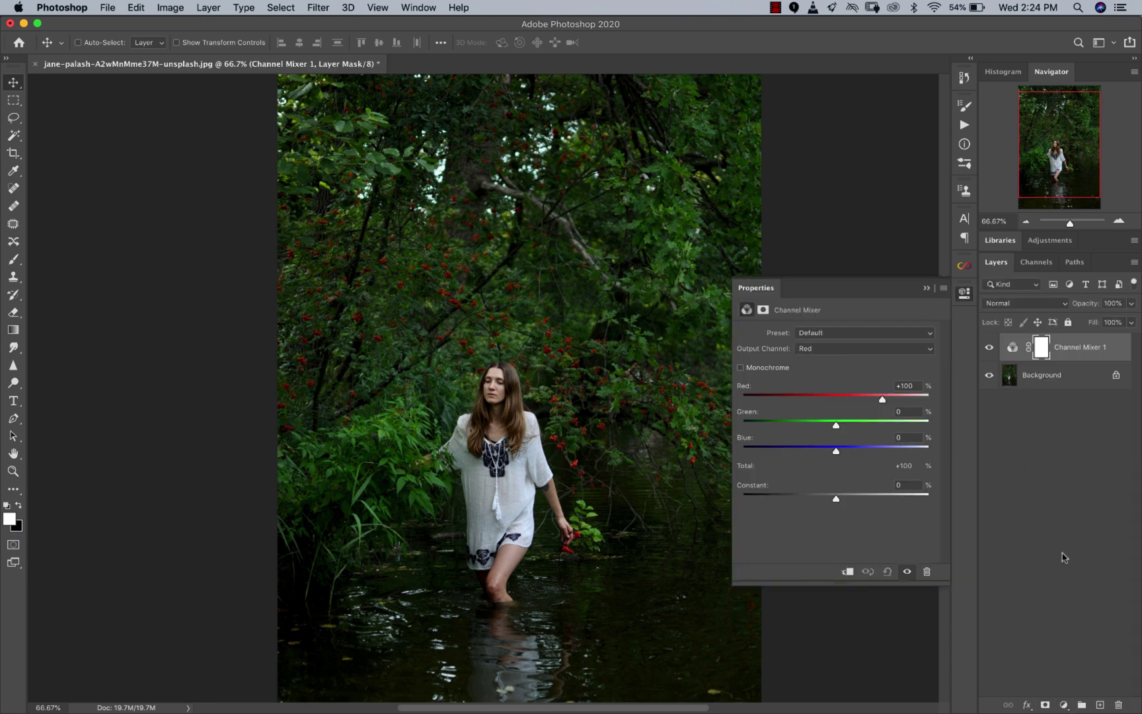
- For the Channel Mixer's Green output channel, set Green to +2% and Blue to +110%
key(z)
alt+click(551, 306)
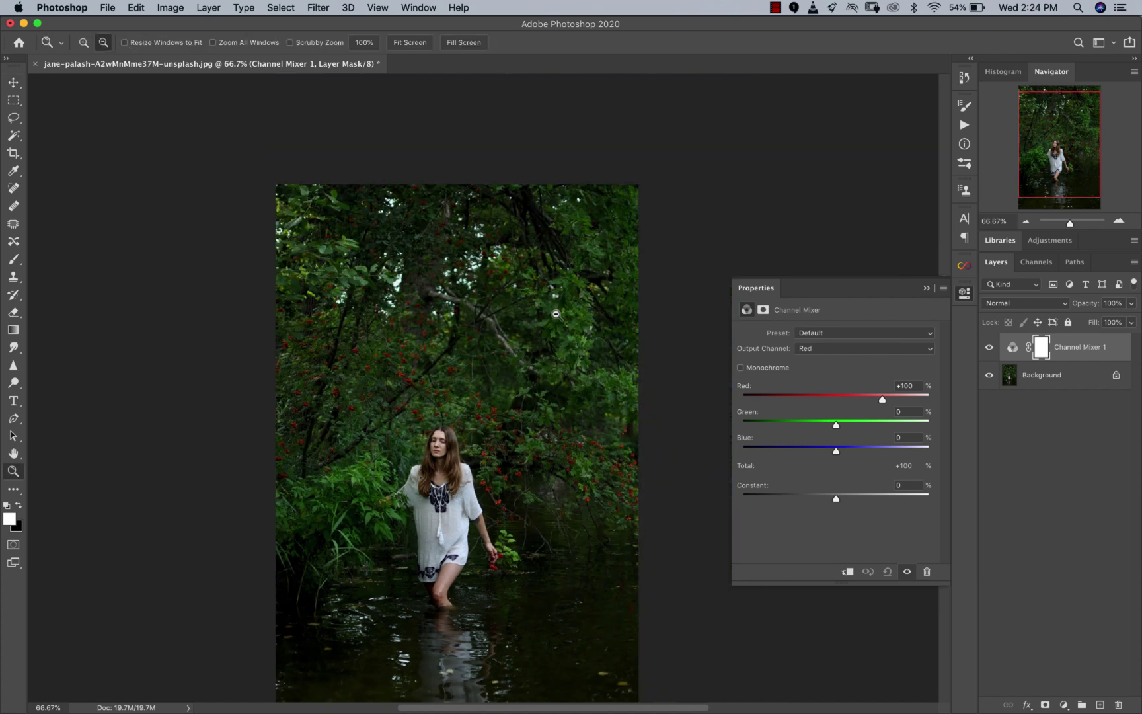
alt+click(495, 411)
click(502, 450)
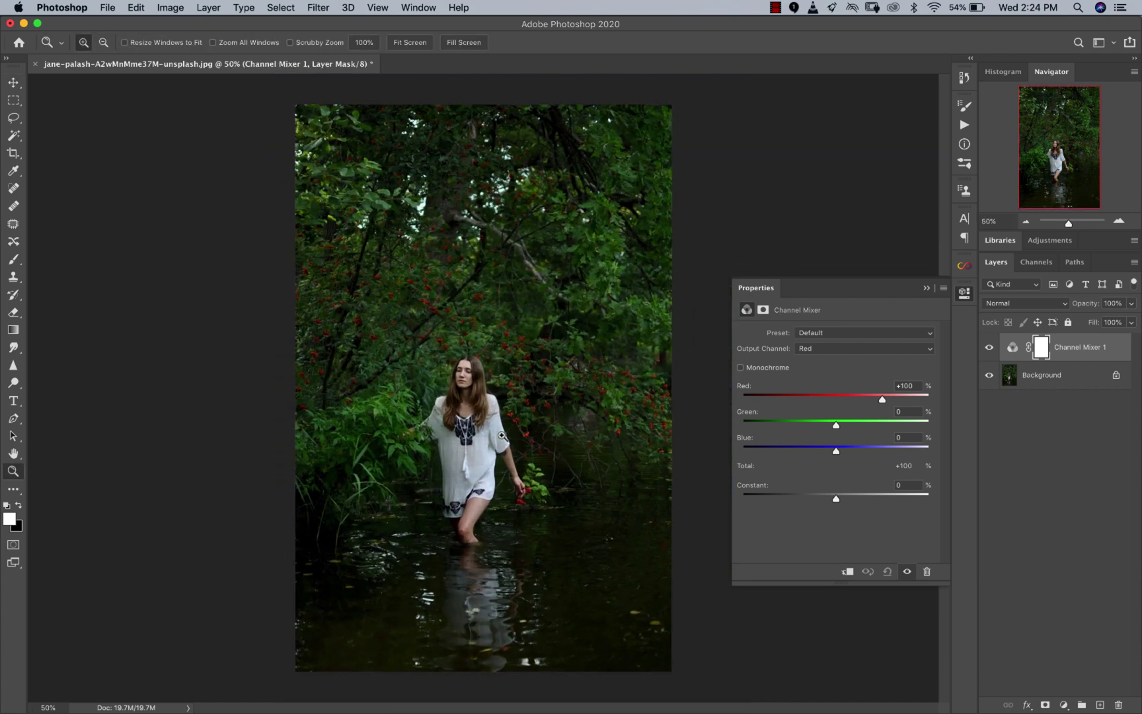
click(501, 439)
key(v)
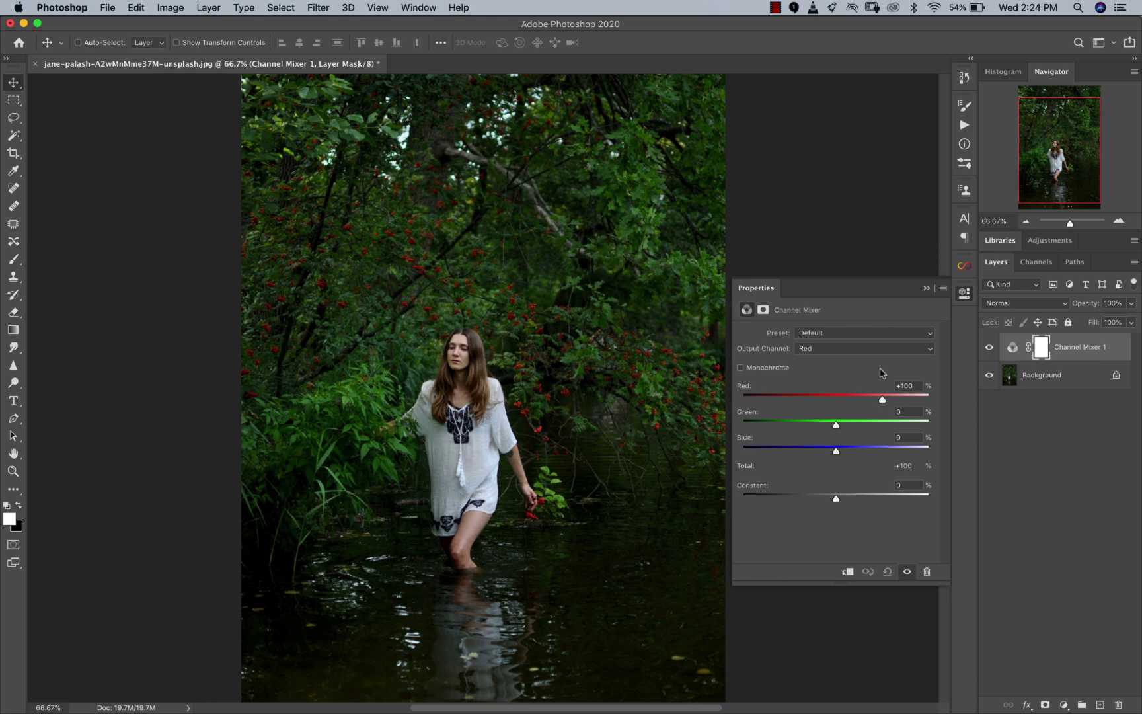
click(816, 353)
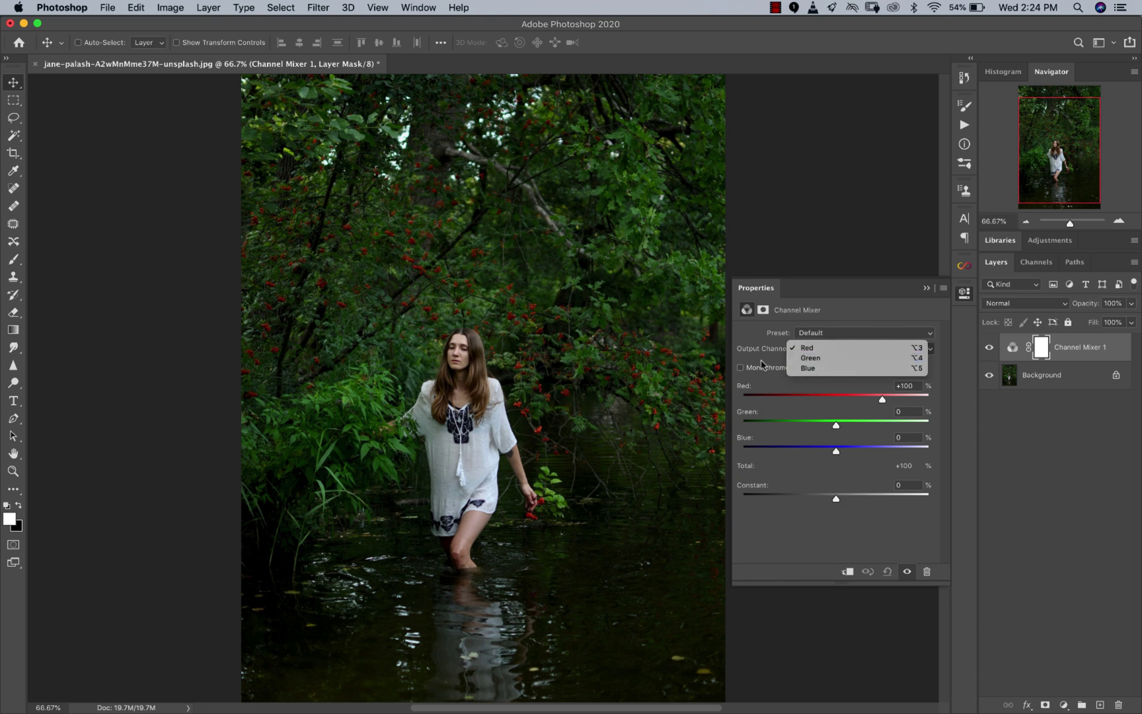
click(821, 362)
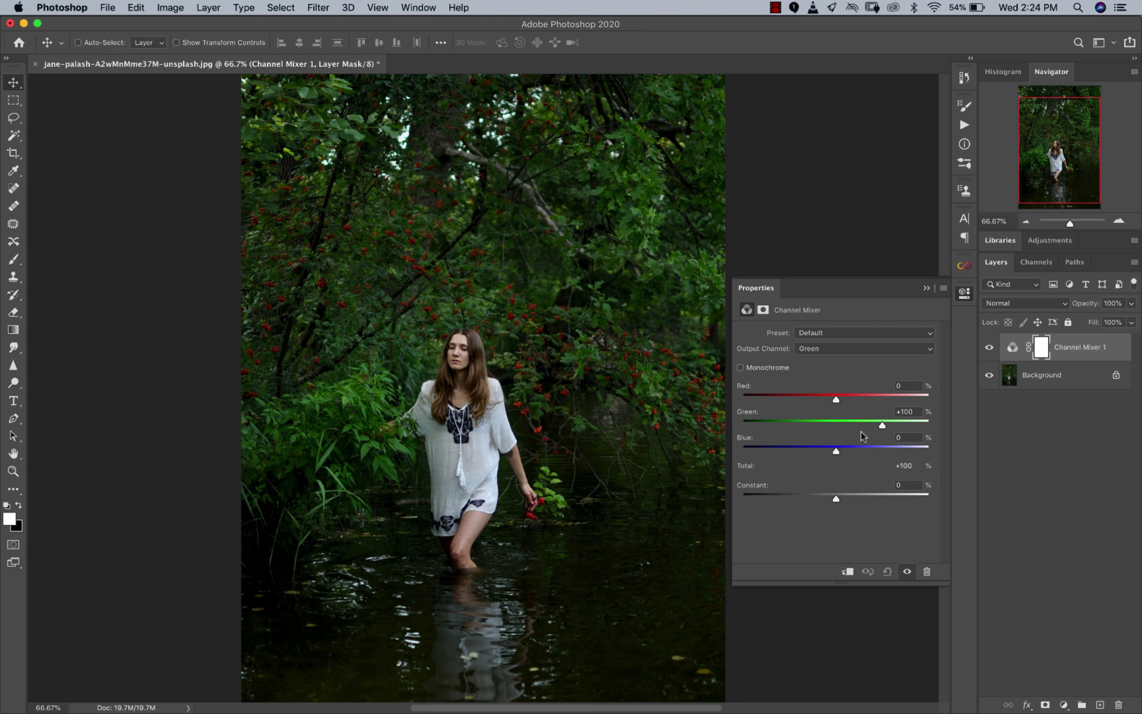
drag(879, 424, 838, 426)
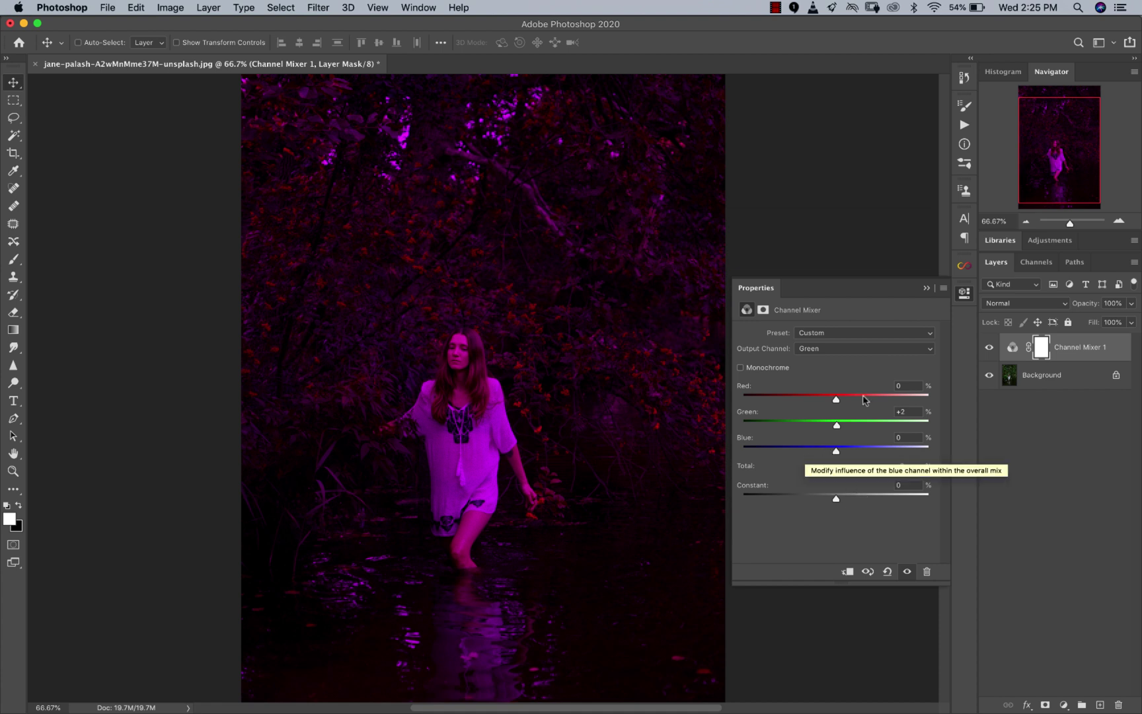
drag(835, 452, 887, 454)
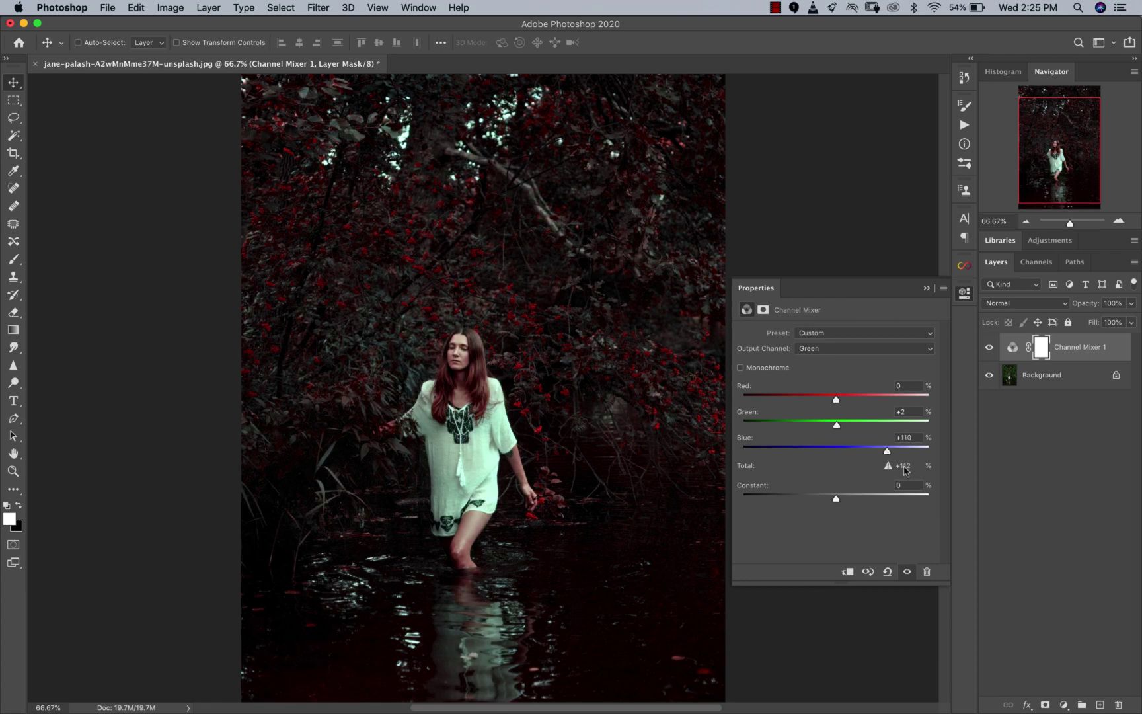
- Compare the photo with and without the Channel Mixer layer and set that layer's blending mode to Hue
click(989, 348)
click(989, 349)
click(1020, 306)
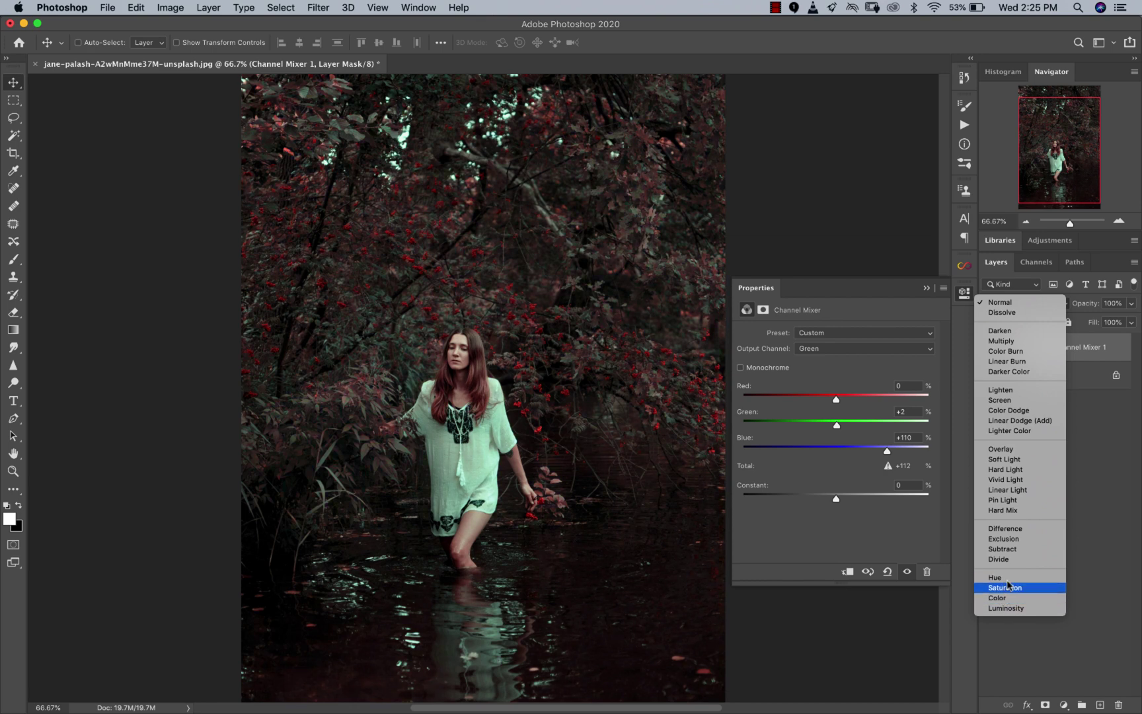
click(1005, 579)
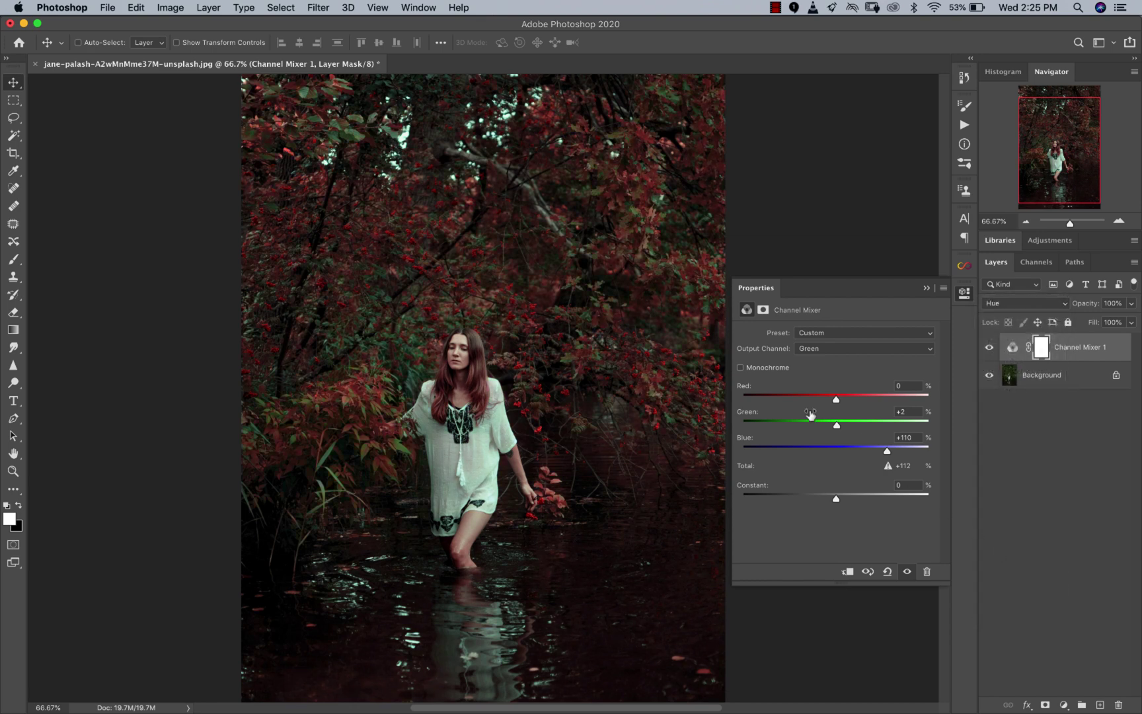
- Examine the whole photo with the Channel Mixer layer hidden and shown
key(z)
alt+click(609, 433)
alt+click(419, 381)
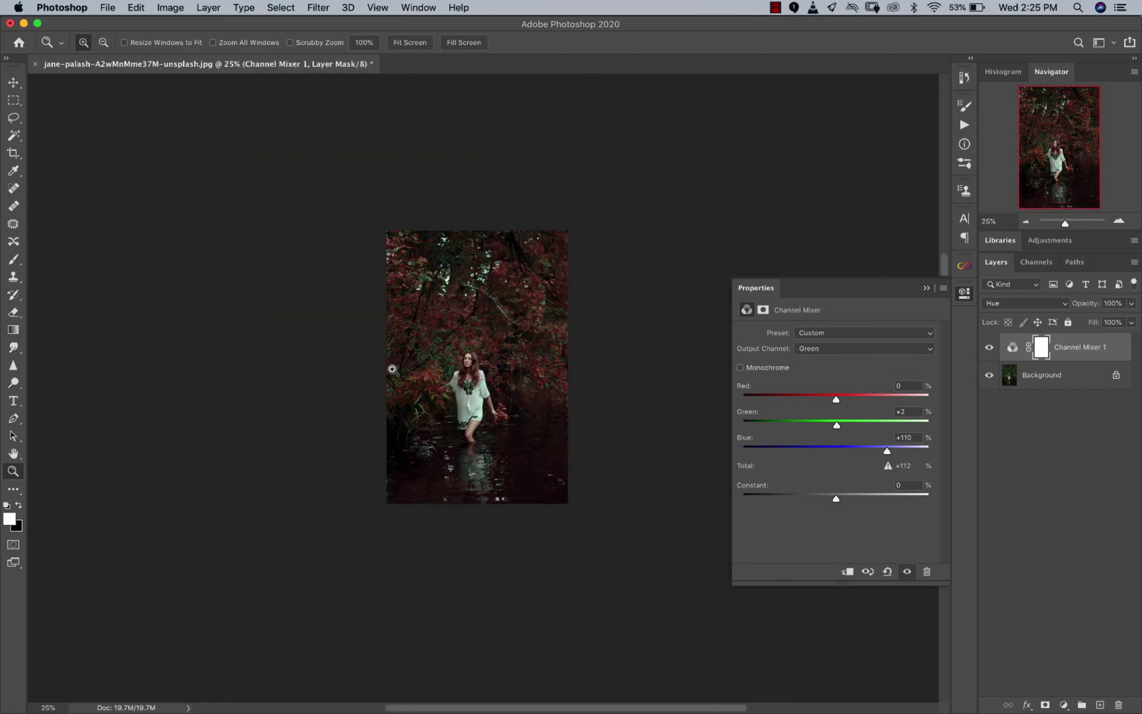
scroll(430, 386, up, 15)
scroll(449, 398, down, 15)
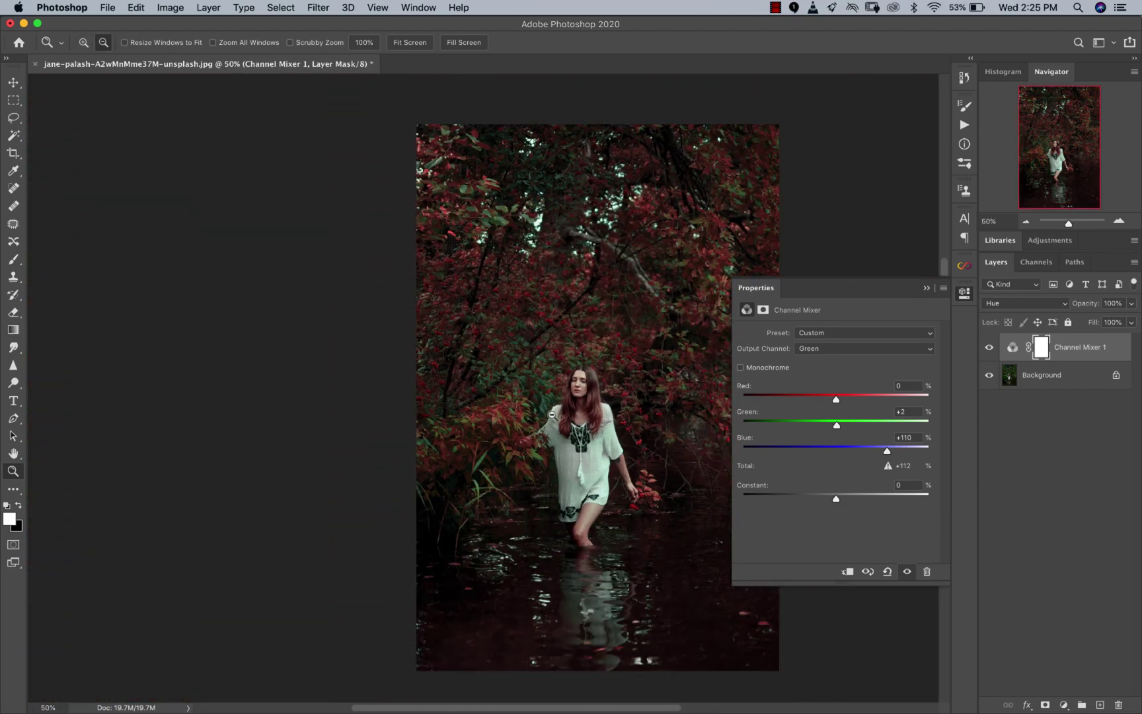
alt+click(552, 414)
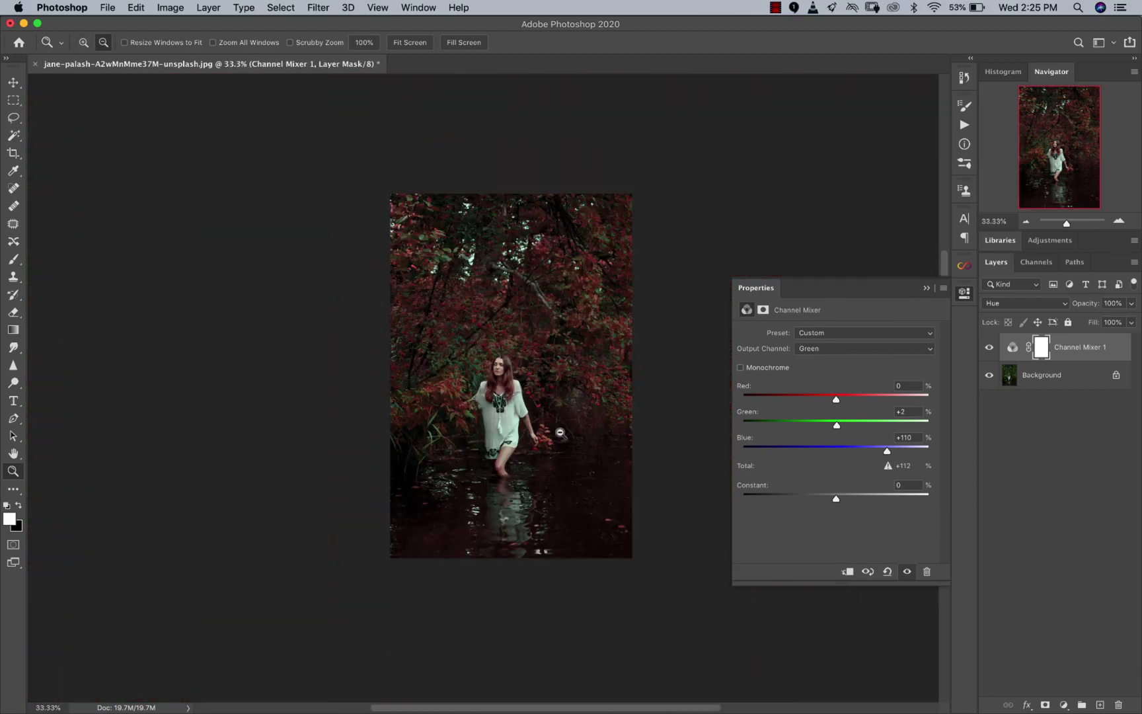
click(530, 416)
key(v)
click(989, 348)
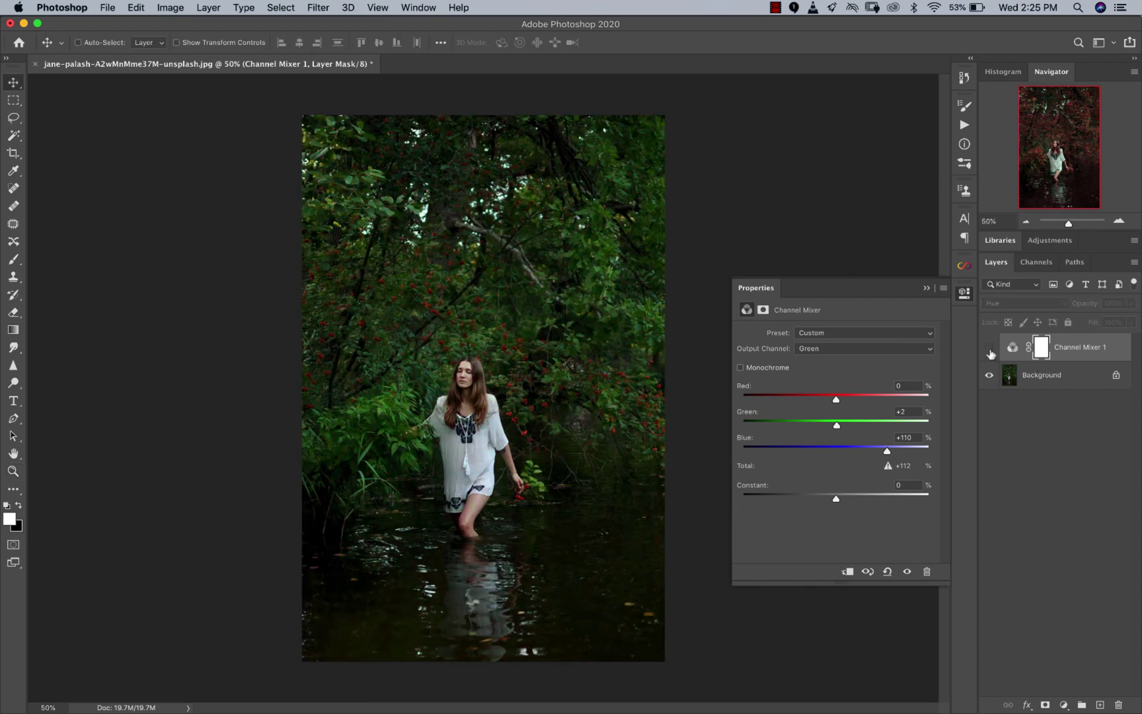
click(990, 351)
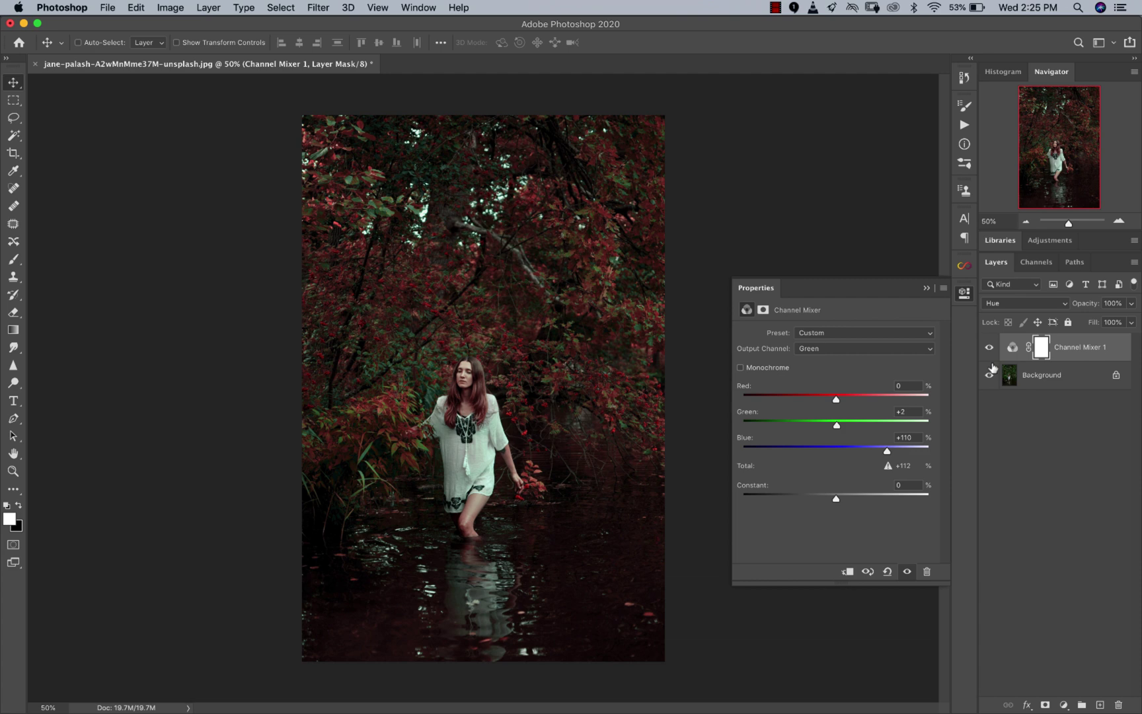
- Inspect the recoloured foliage around the woman up close and in the full image
key(z)
click(524, 419)
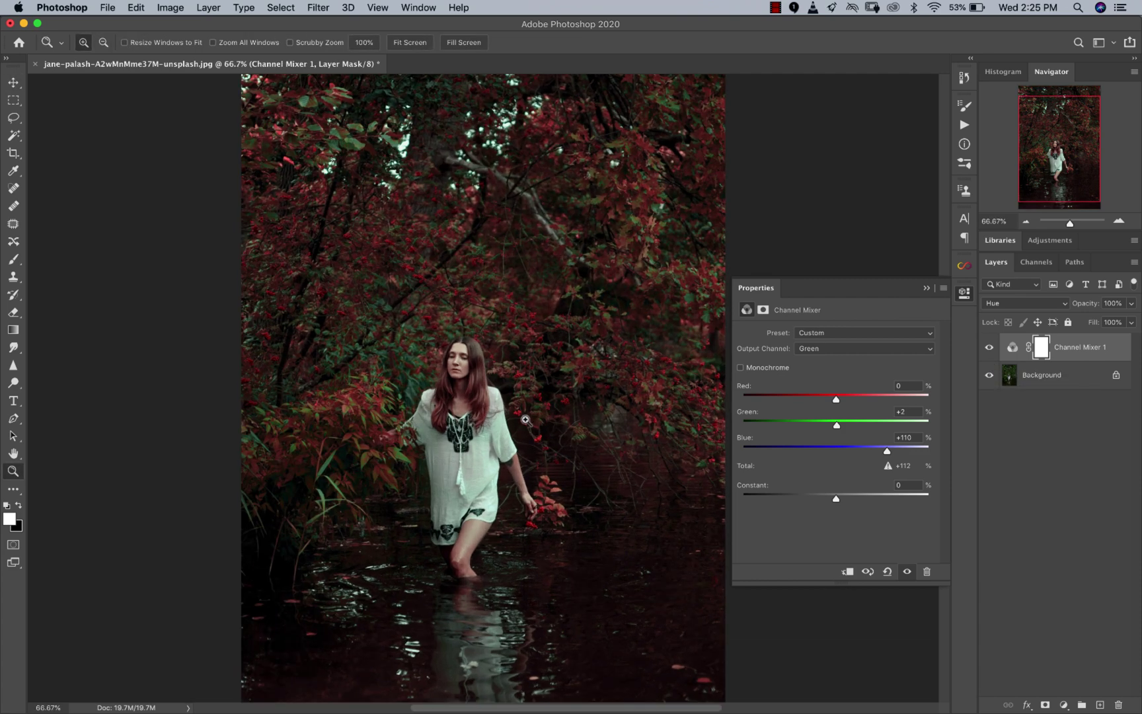
click(524, 419)
alt+click(575, 459)
alt+click(612, 466)
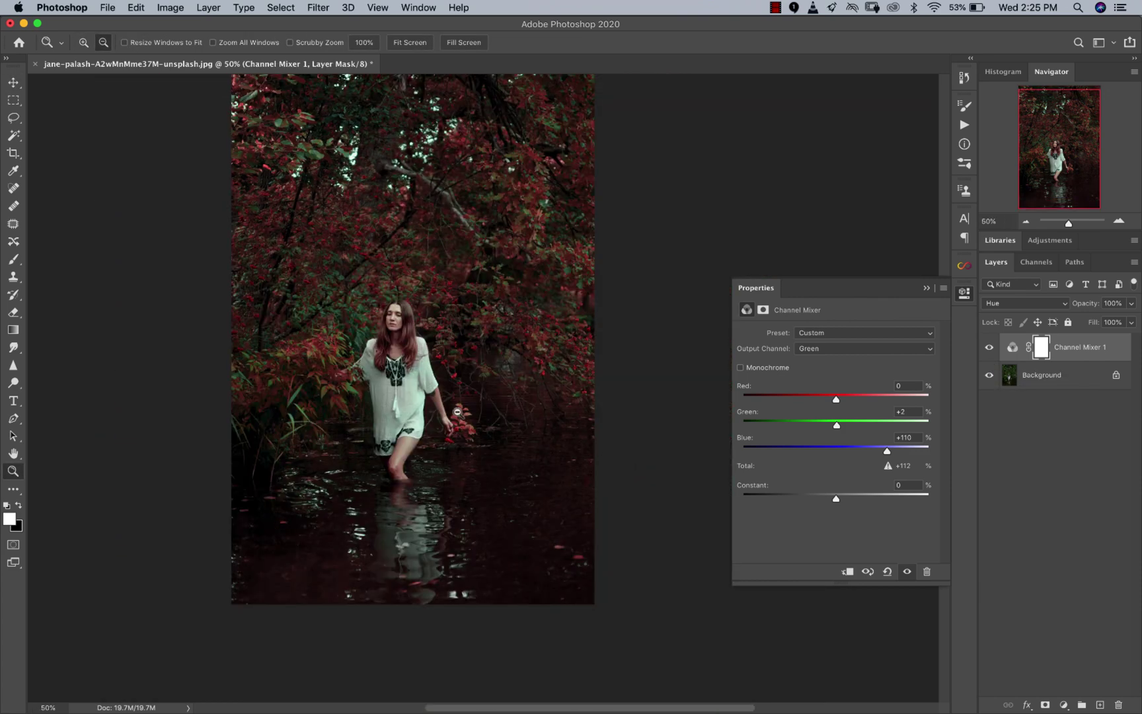
alt+click(477, 415)
click(468, 373)
key(v)
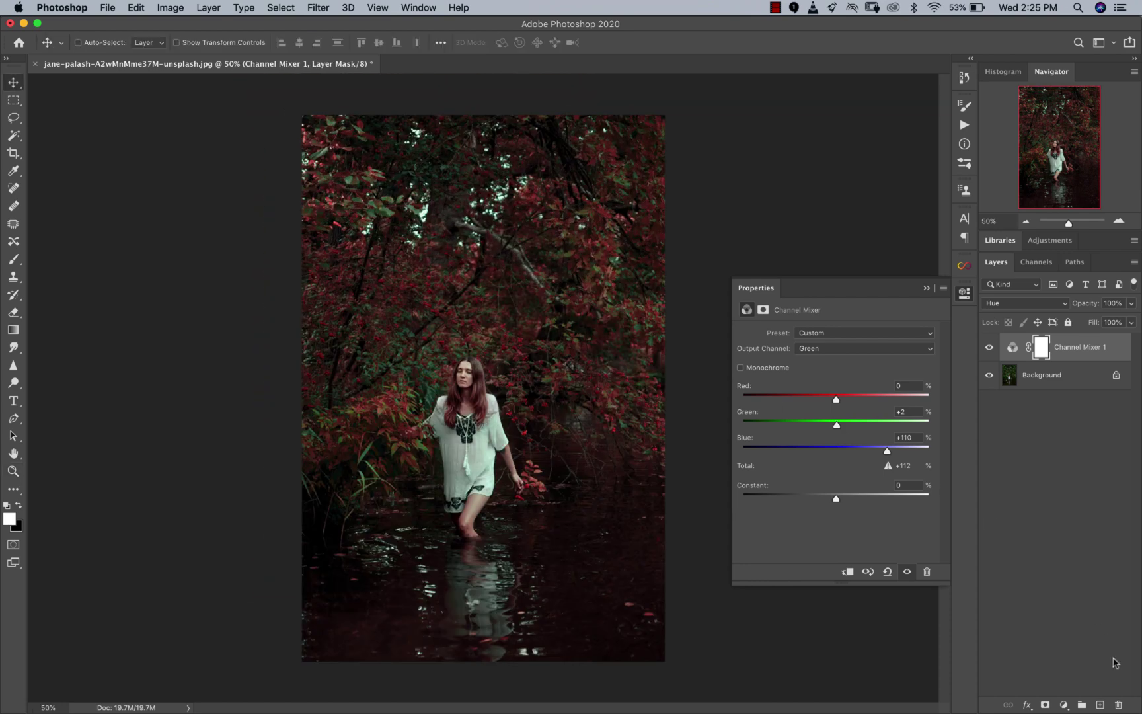
- Add a Selective Color adjustment layer and set Cyan to -72% for the Reds
click(1063, 705)
click(1067, 681)
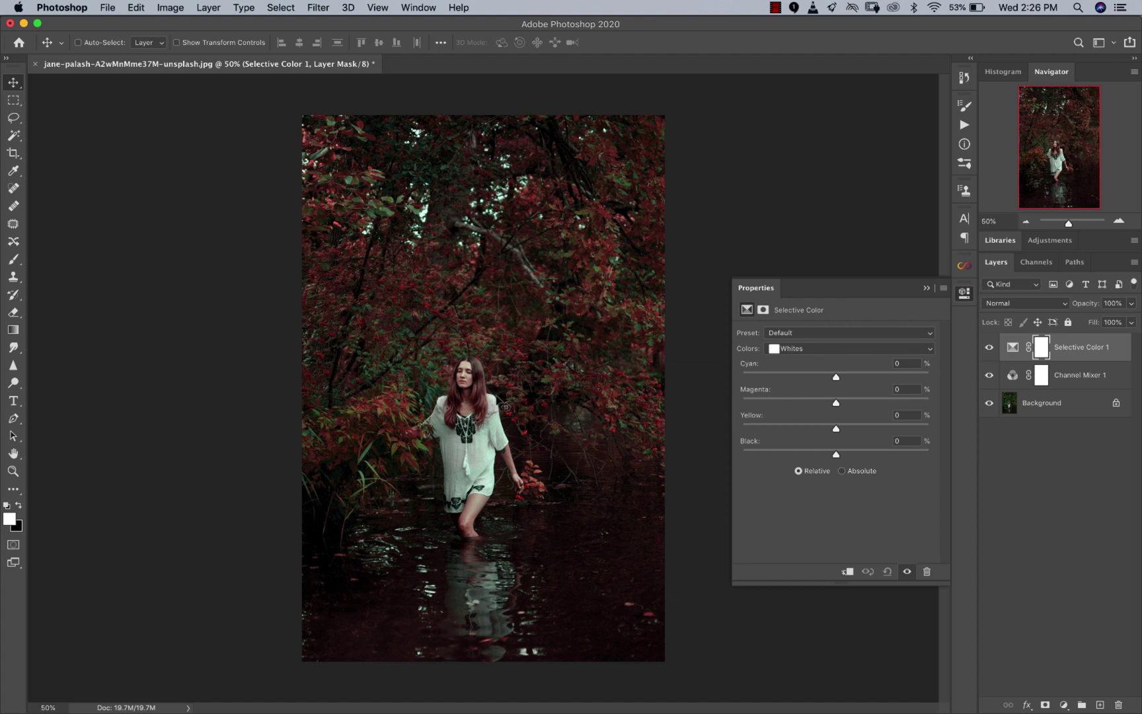
click(812, 332)
click(805, 312)
click(810, 348)
click(802, 291)
drag(835, 378, 769, 382)
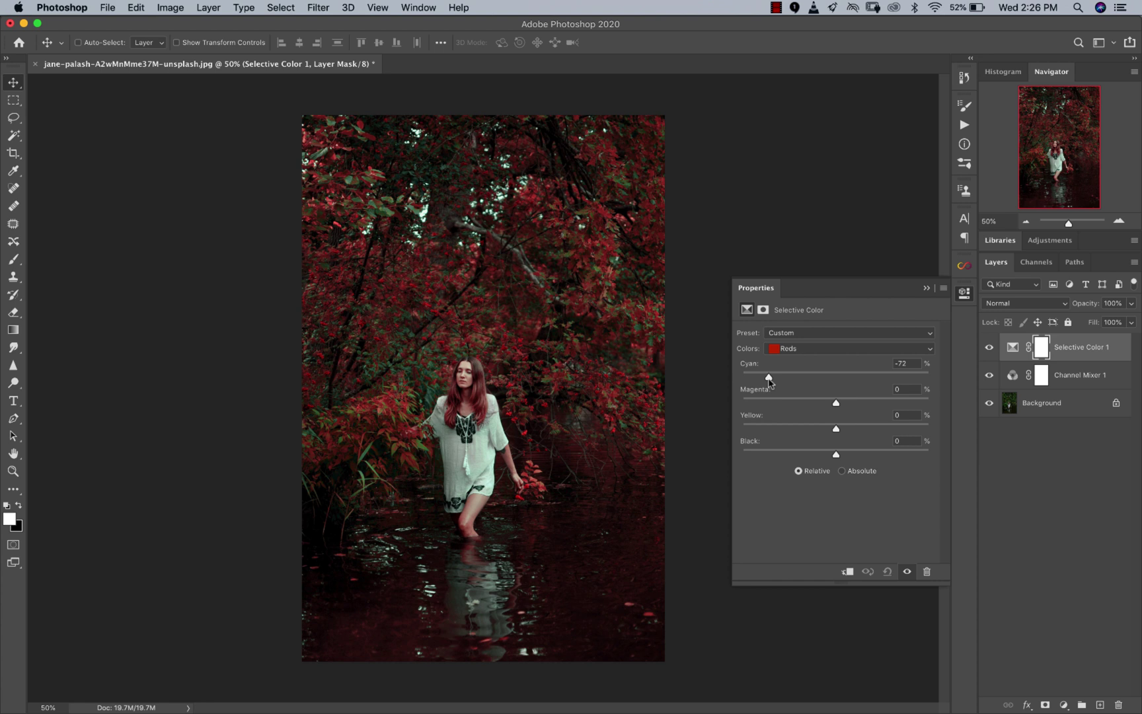
- Compare the woman's hair and the nearby leaves up close with the Selective Color layer hidden and shown
click(988, 349)
click(987, 353)
key(z)
click(484, 413)
click(486, 413)
key(v)
click(989, 353)
click(988, 354)
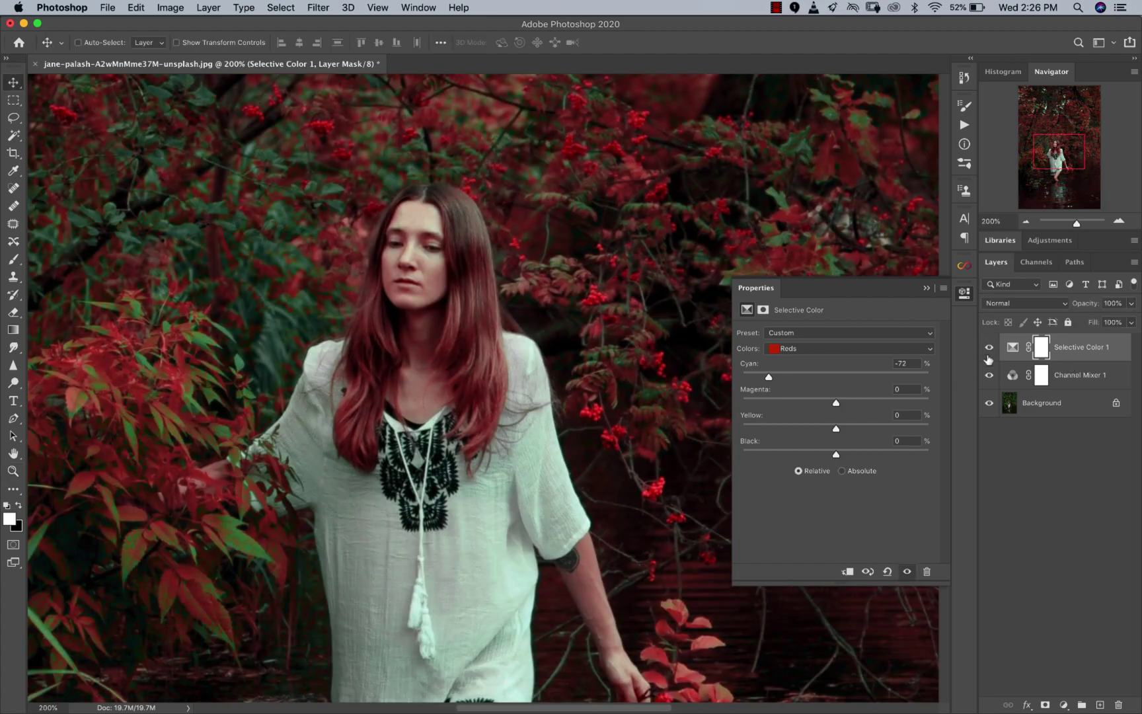
- Set Magenta to -6% and Yellow to +46% for the Reds in the Selective Color layer
key(z)
alt+click(559, 411)
alt+click(545, 436)
alt+click(545, 436)
alt+click(506, 435)
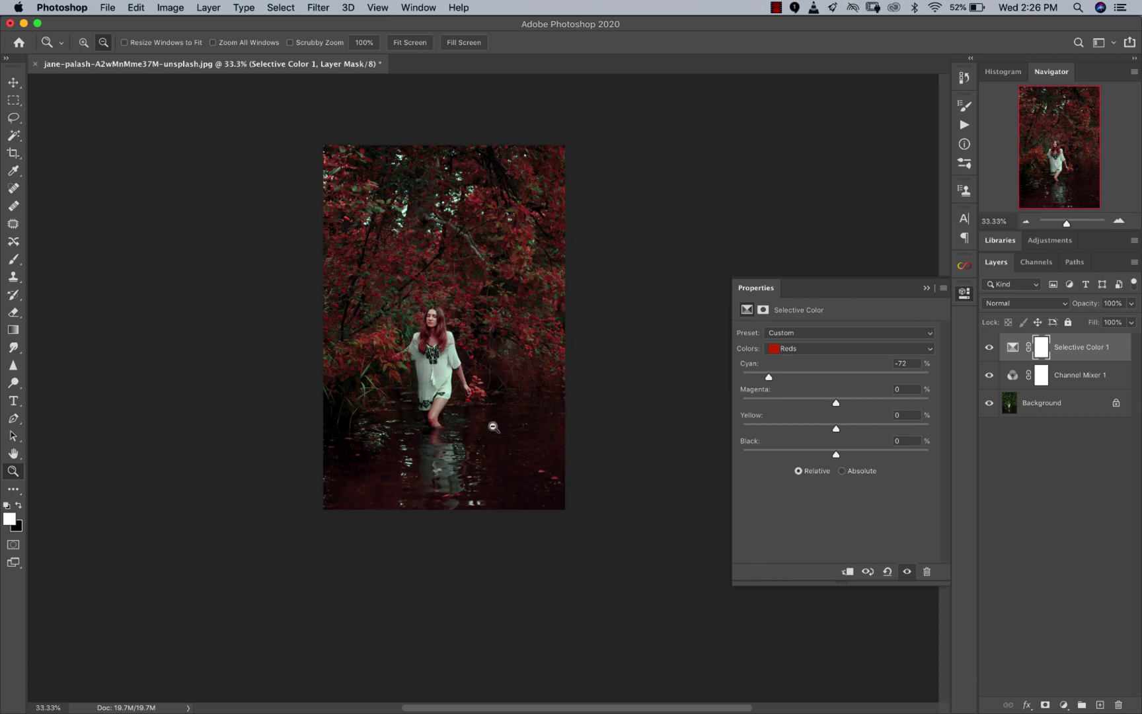
click(469, 383)
key(v)
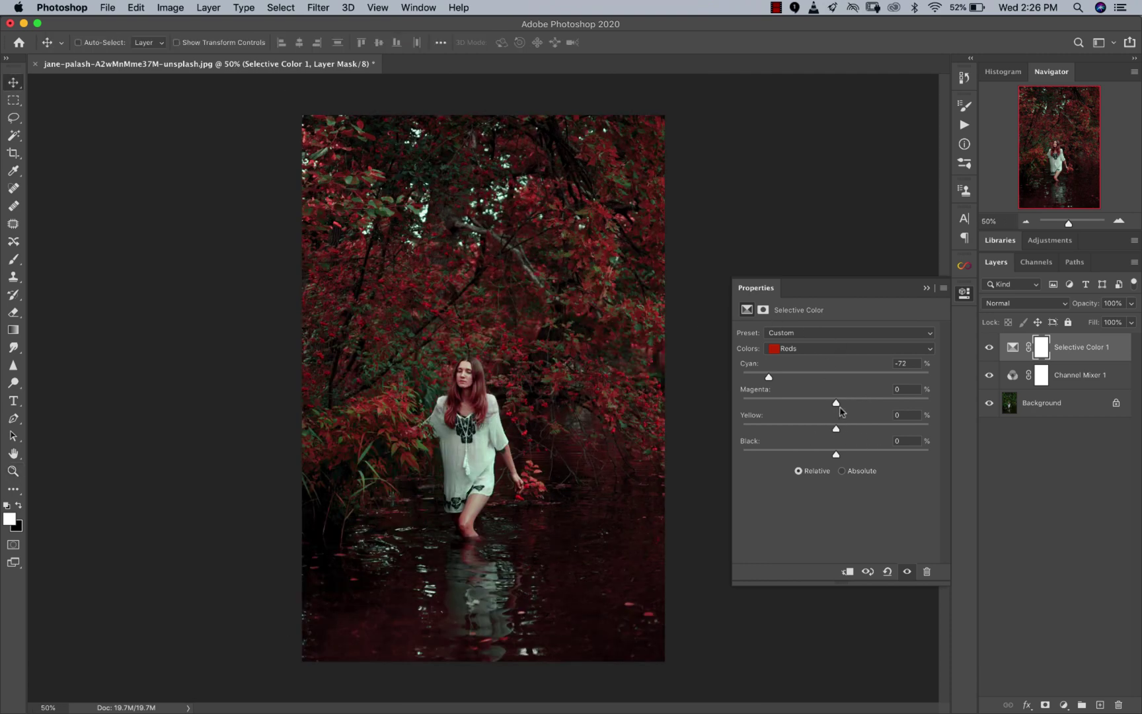
drag(836, 405, 832, 407)
drag(835, 428, 863, 429)
- Check the Reds correction across the photo by hiding and reshowing the Selective Color layer
key(z)
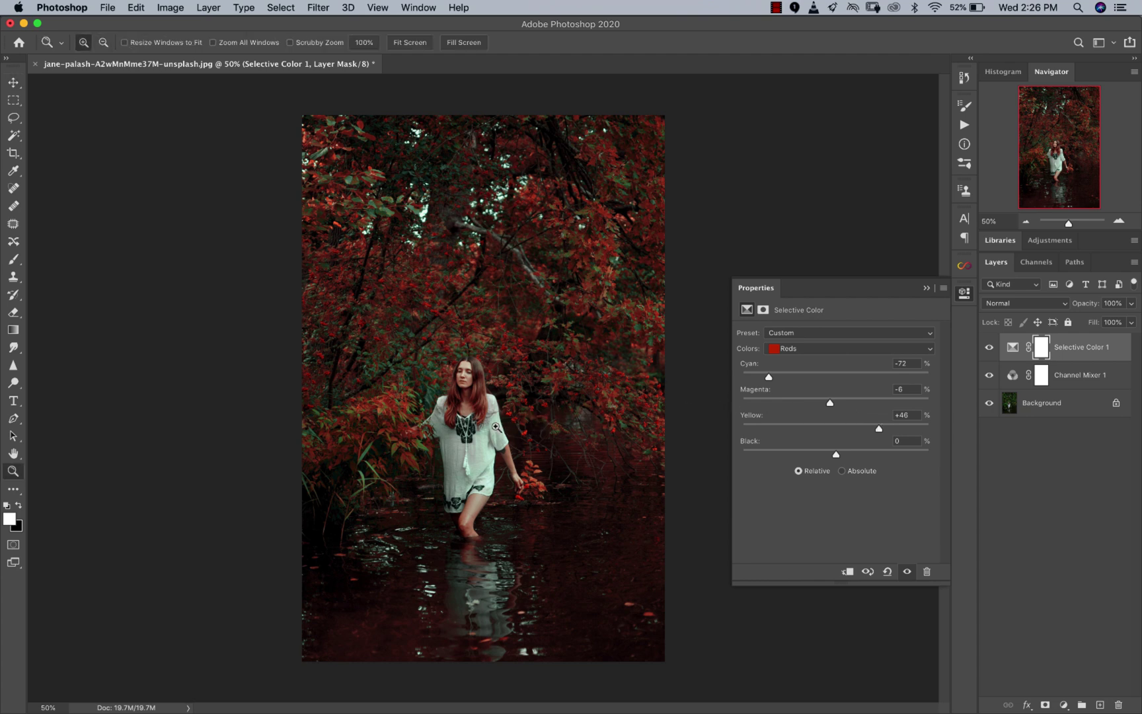
click(500, 428)
key(v)
click(990, 350)
click(990, 350)
key(z)
alt+click(611, 416)
key(v)
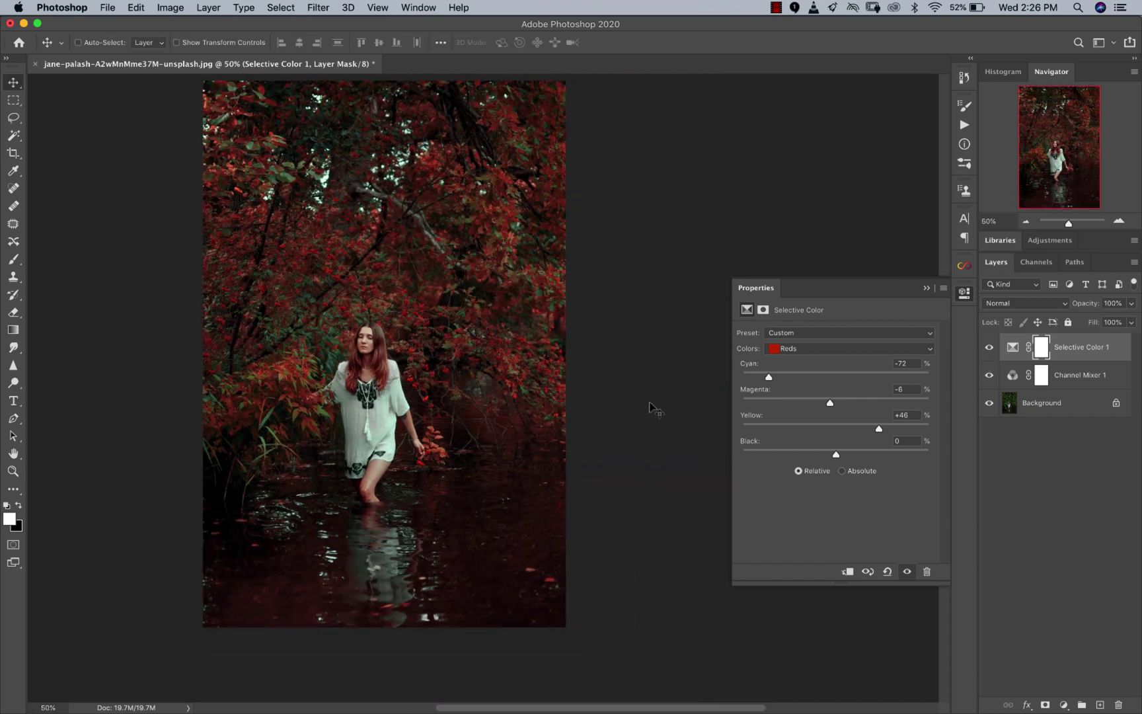
key(z)
alt+click(506, 374)
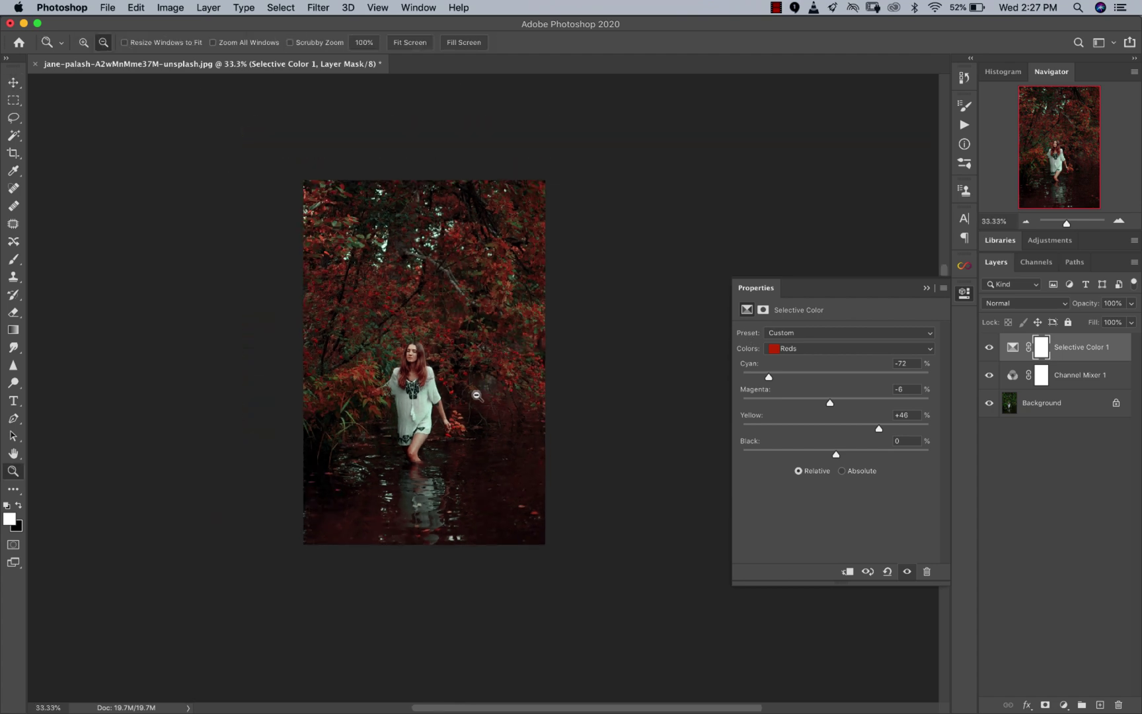
alt+click(505, 374)
click(465, 385)
click(488, 402)
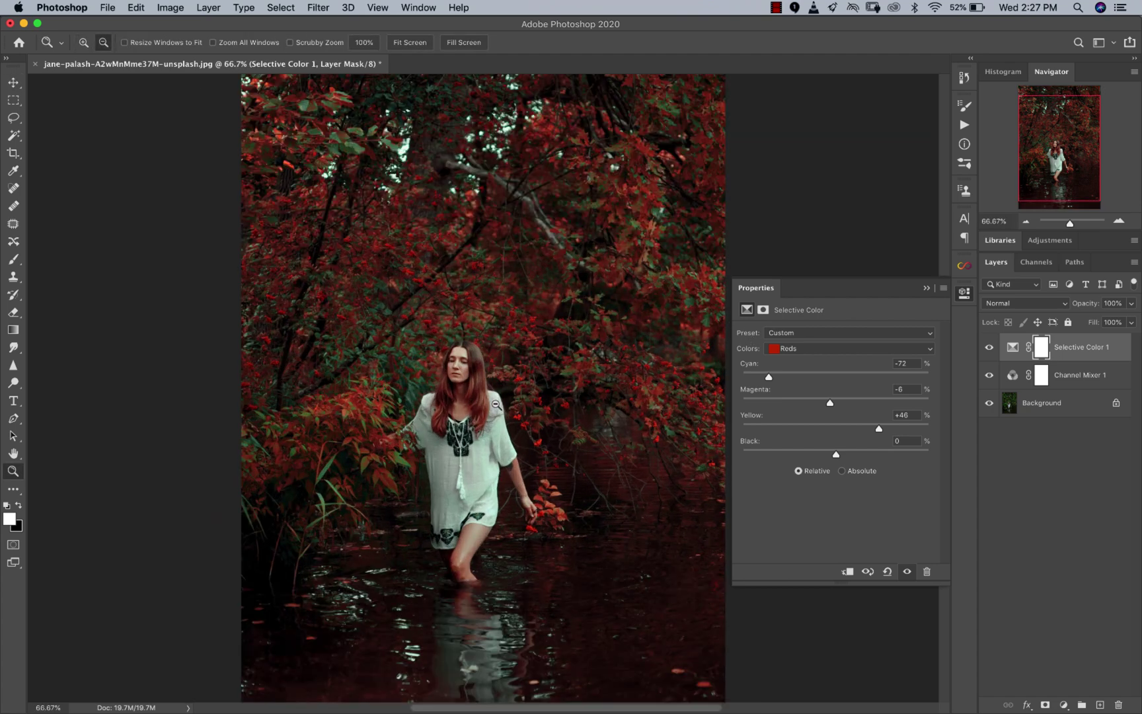
- Set Cyan to -14% for the Yellows in the Selective Color layer
alt+click(488, 401)
key(v)
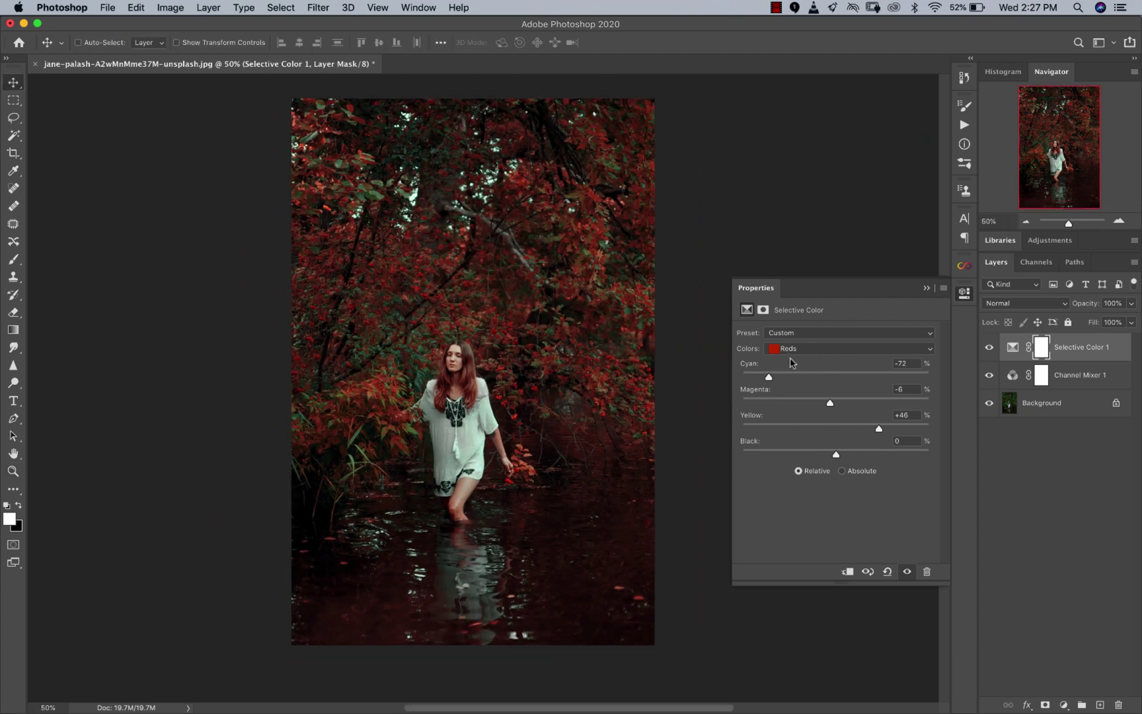
click(796, 350)
click(797, 357)
drag(836, 379, 823, 383)
key(z)
click(547, 436)
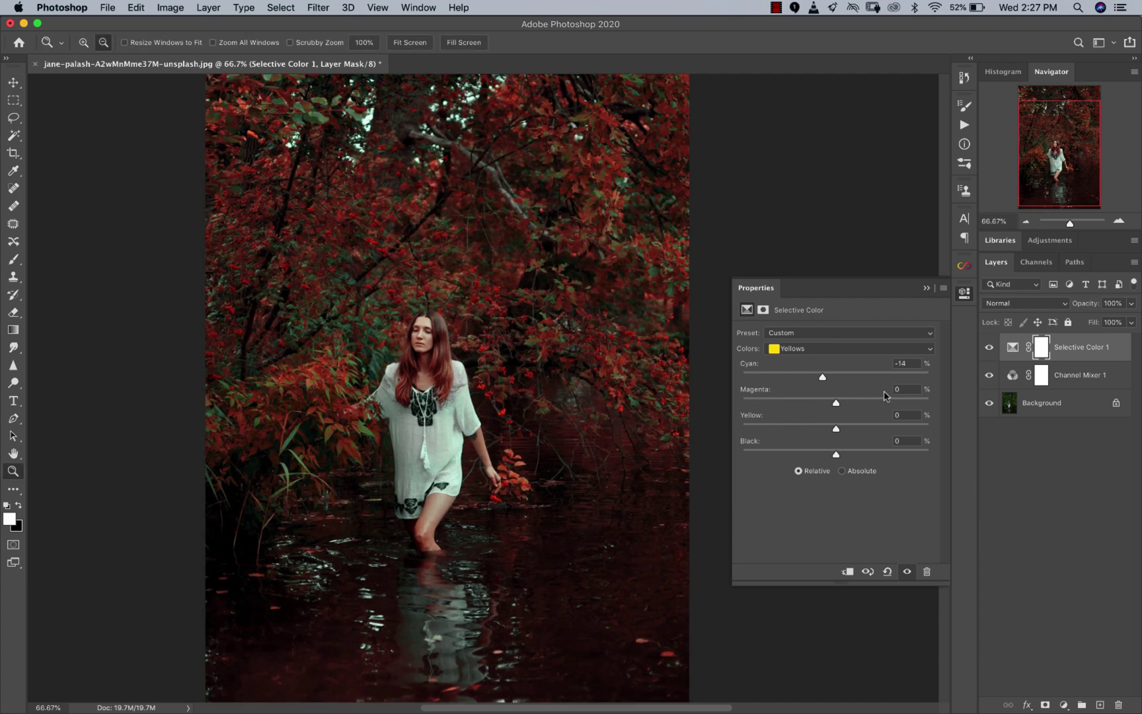
- Set Magenta to +14% and Yellow to +24% for the Yellows in the Selective Color layer
key(v)
mouse_move(836, 401)
mouse_down()
mouse_move(860, 406)
mouse_move(848, 411)
mouse_up()
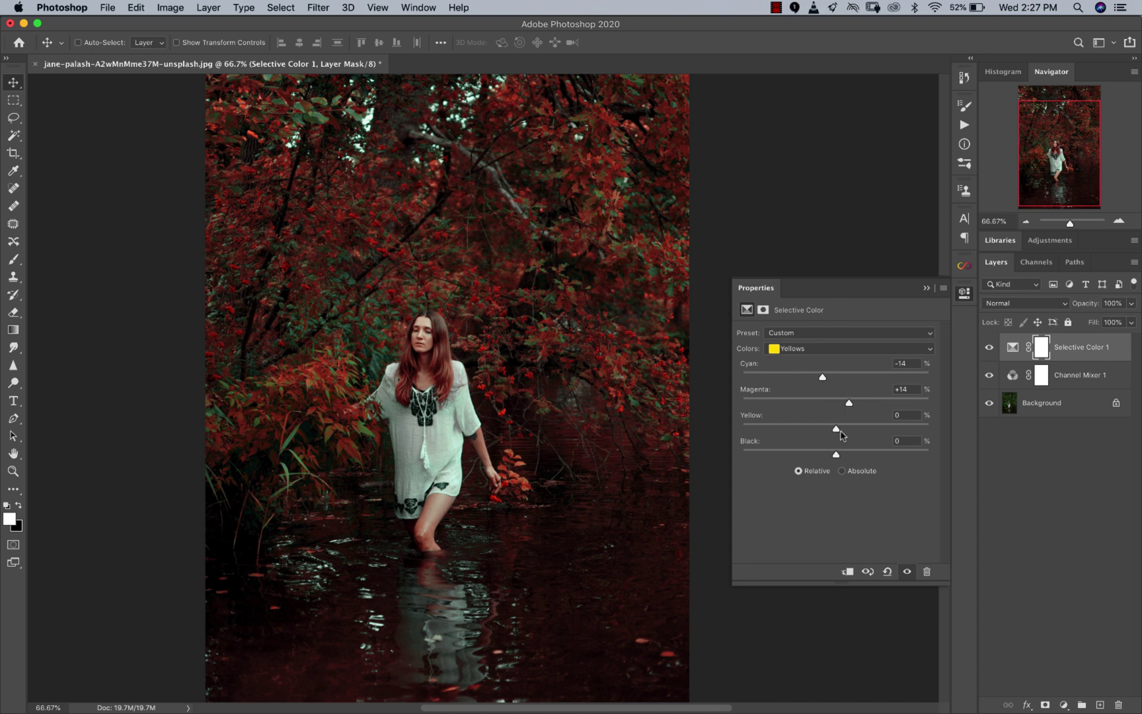
drag(862, 429, 858, 432)
key(z)
alt+click(543, 433)
click(370, 364)
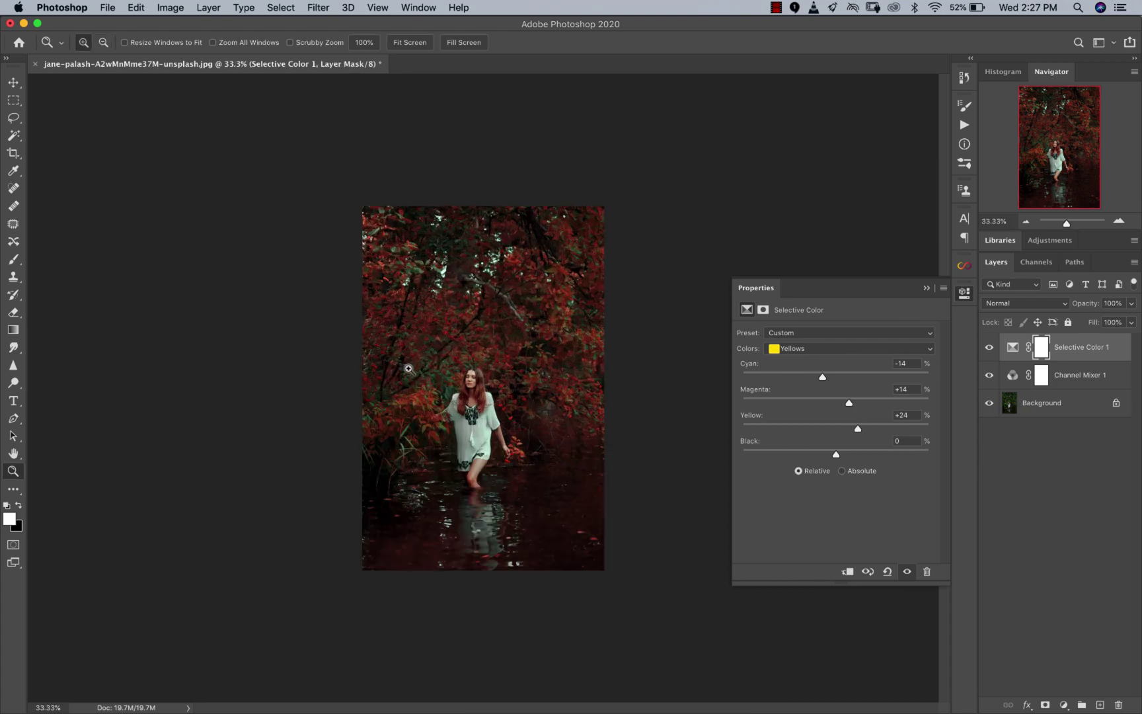
- Compare the graded photo with the original by showing only the Background layer and restoring the other layers
key(v)
alt+click(988, 405)
alt+click(988, 406)
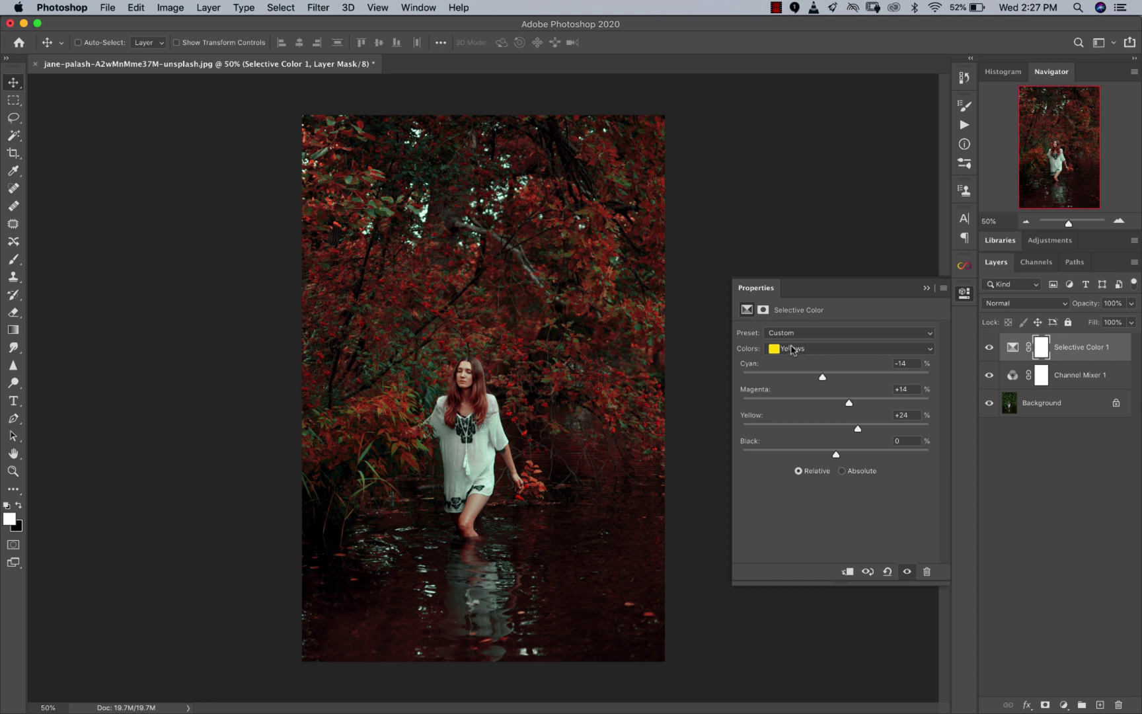
- Set Yellow to +56% for the Greens in the Selective Color layer
click(792, 350)
click(794, 362)
drag(836, 429, 767, 431)
key(z)
double_click(453, 387)
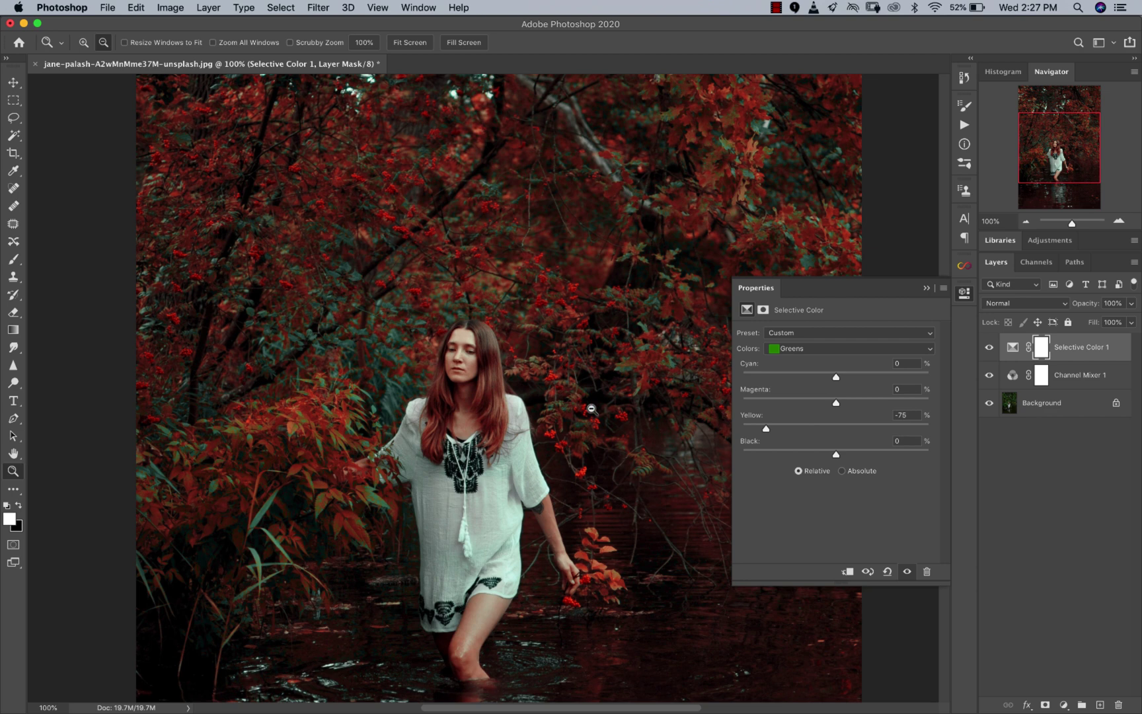
key(super+minus)
key(v)
drag(765, 428, 723, 435)
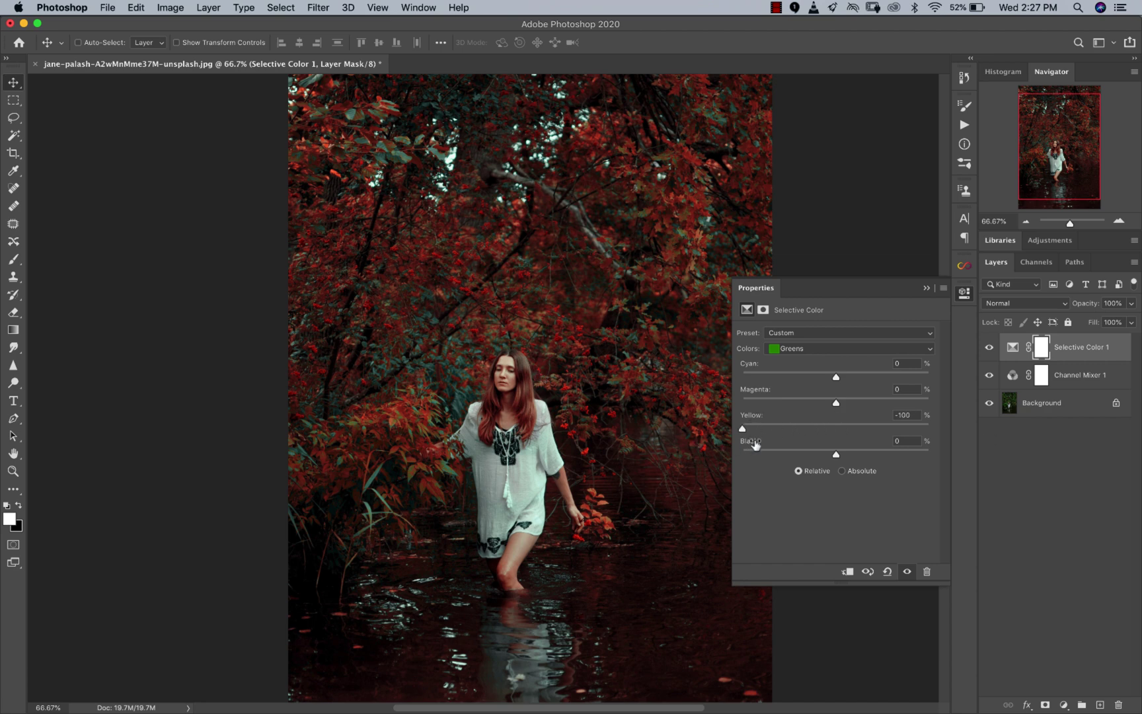
drag(742, 429, 826, 429)
click(912, 426)
drag(912, 428, 888, 428)
key(super+minus)
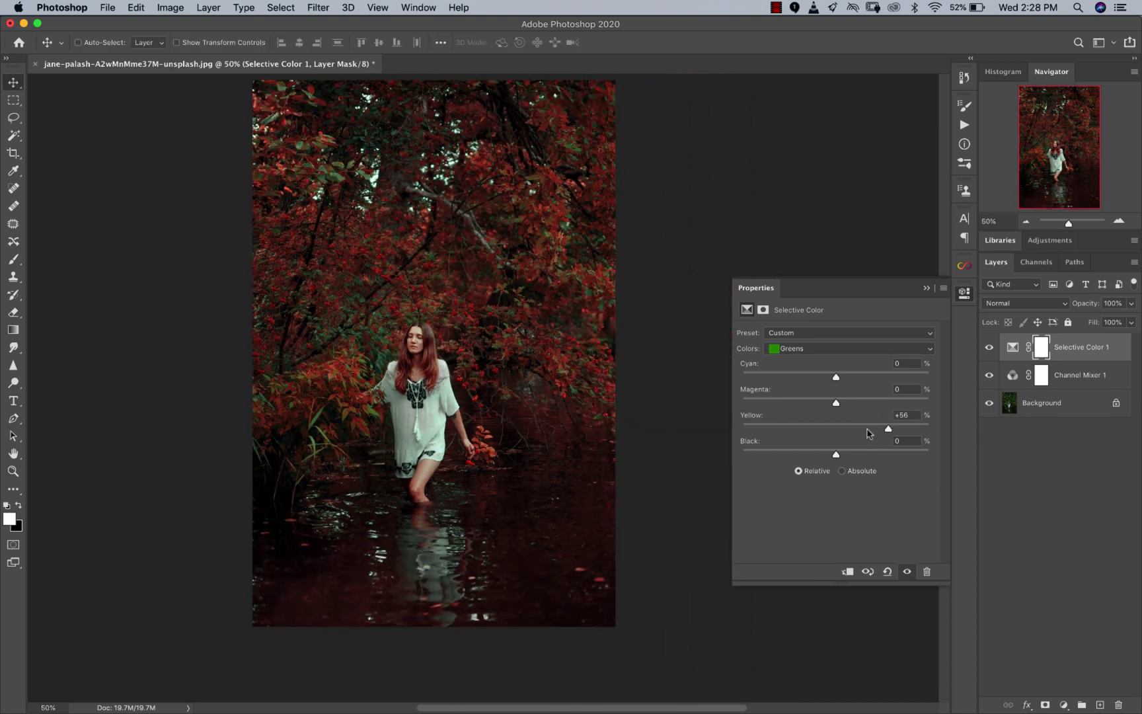
- Check the Greens correction against the original Background layer and review the whole photo
alt+click(990, 404)
alt+click(990, 404)
key(z)
alt+click(572, 387)
click(389, 382)
key(v)
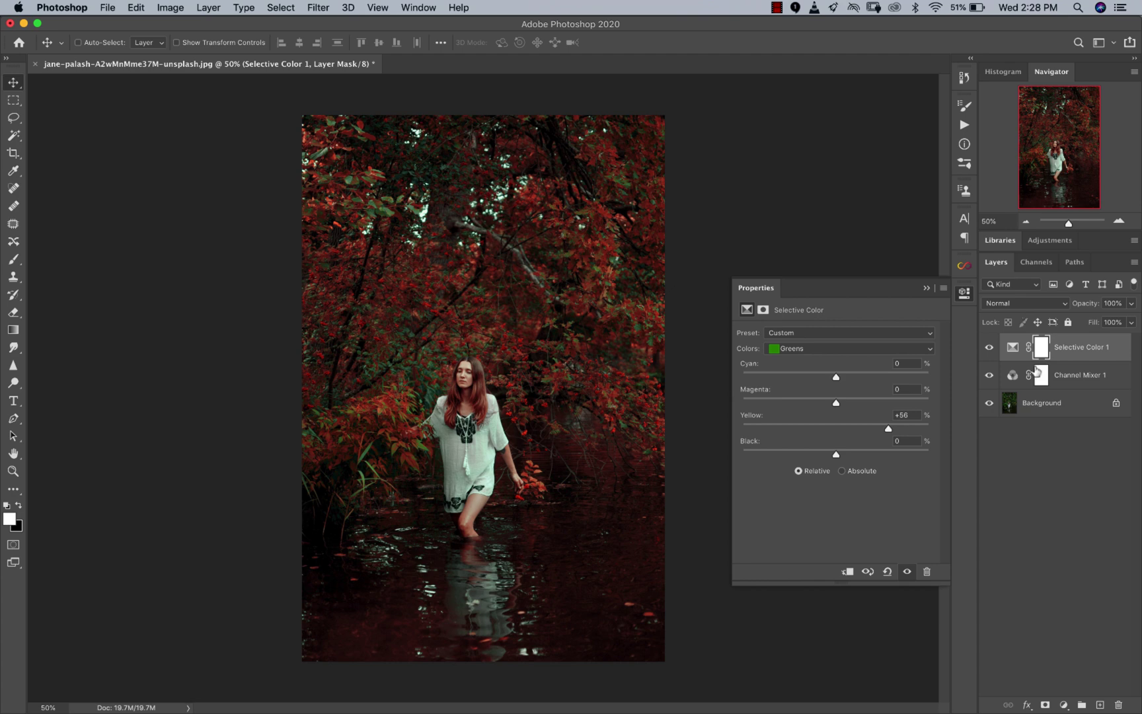
click(1063, 706)
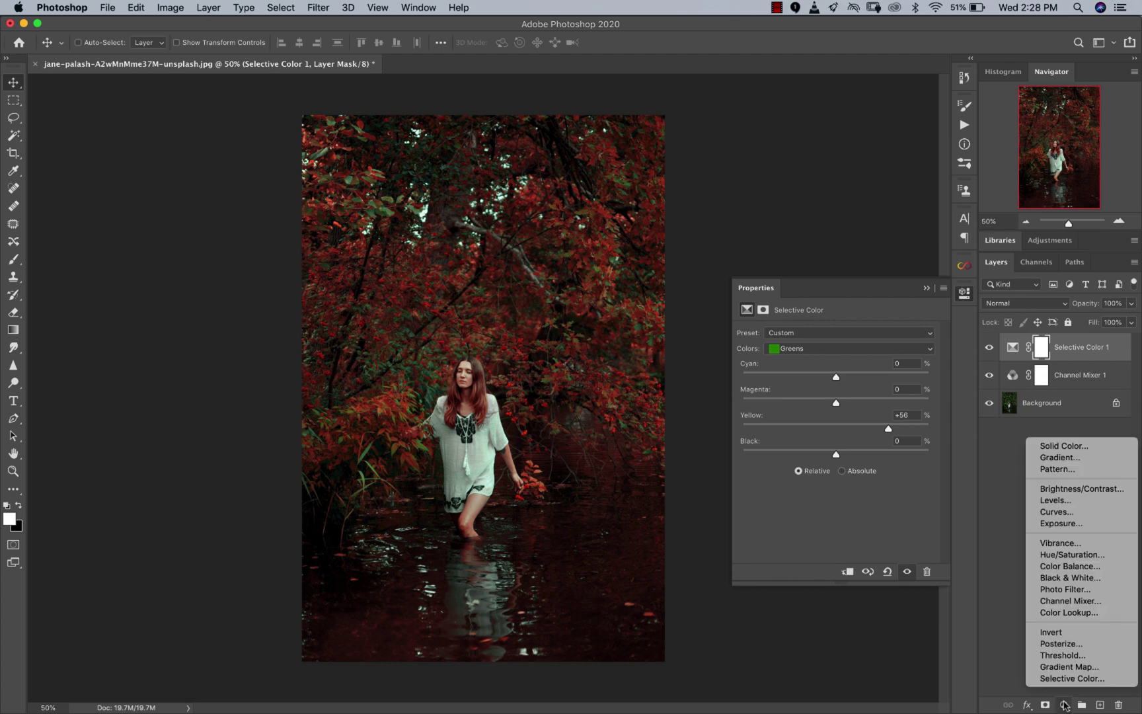
click(1071, 681)
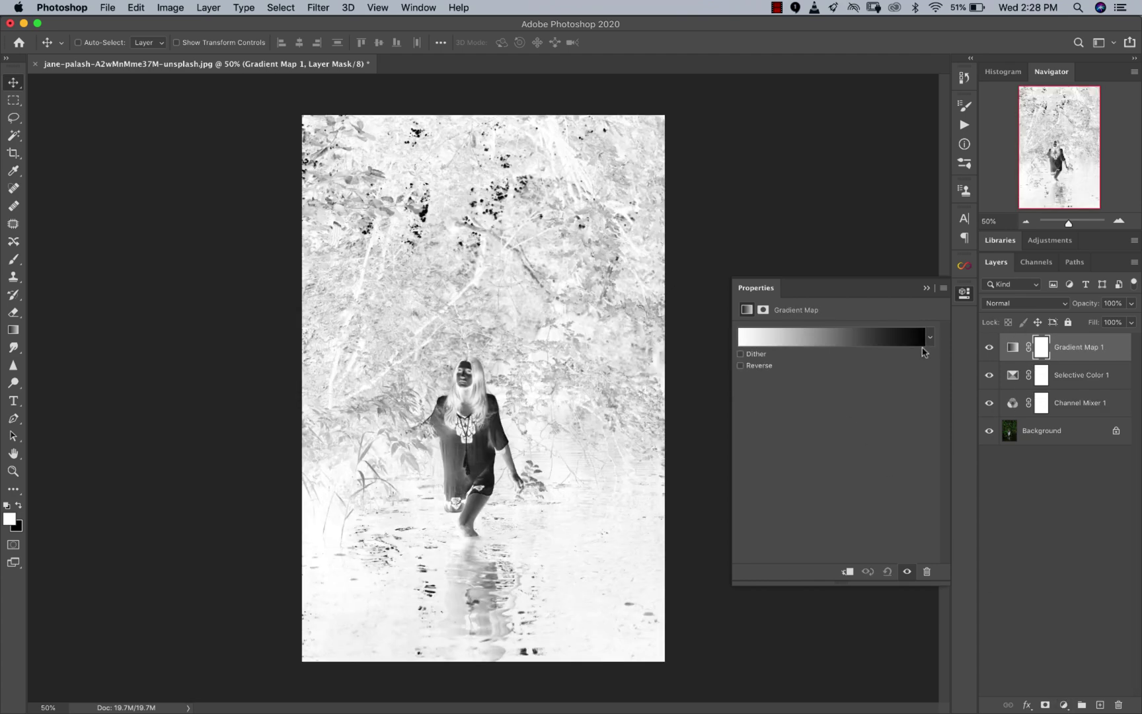
key(BackSpace)
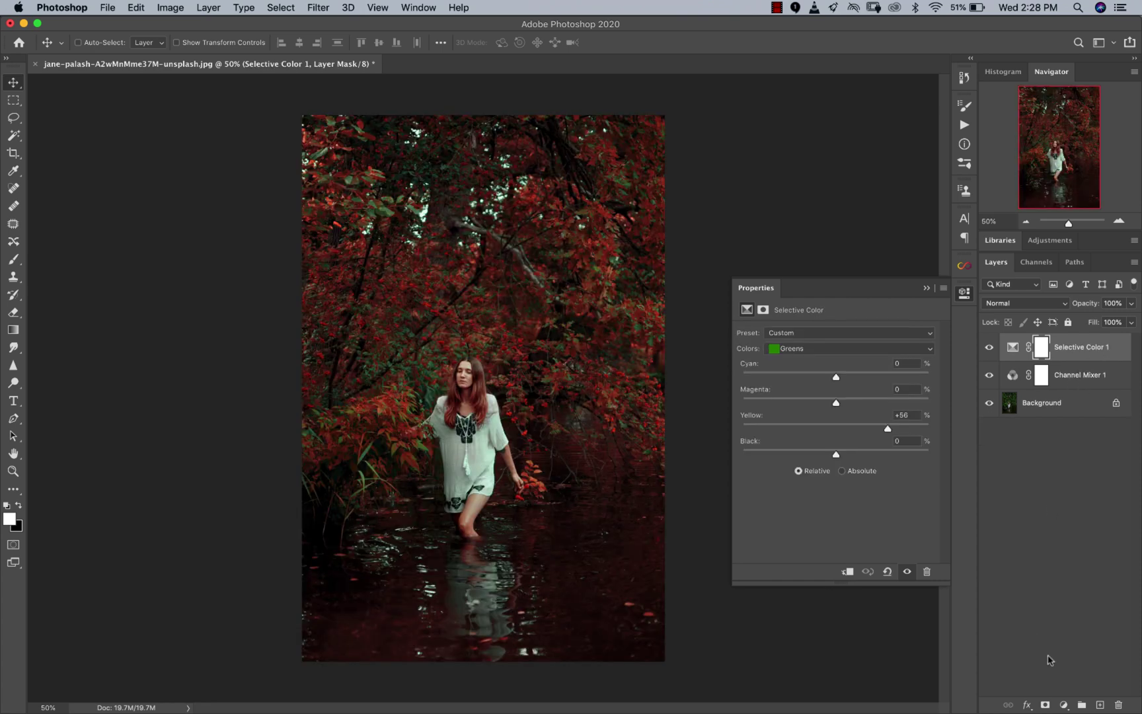
- Add a second Selective Color adjustment layer and set Cyan to +11% and Yellow to +4% for the Blacks
click(1063, 705)
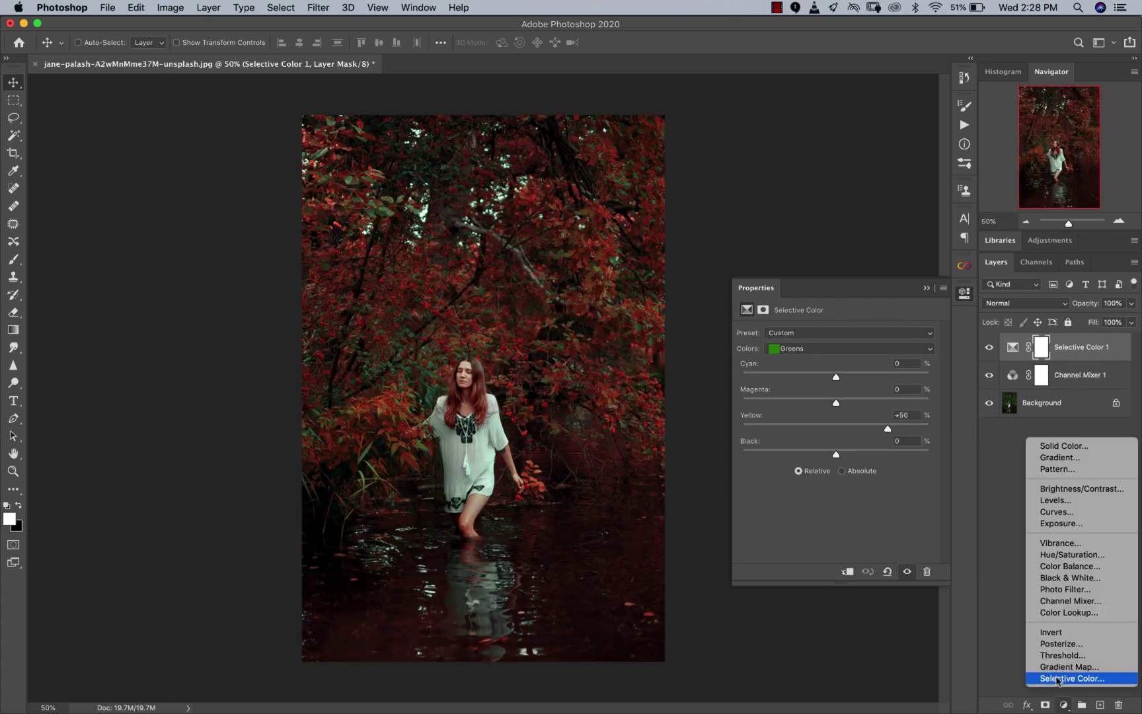
click(1058, 679)
click(803, 353)
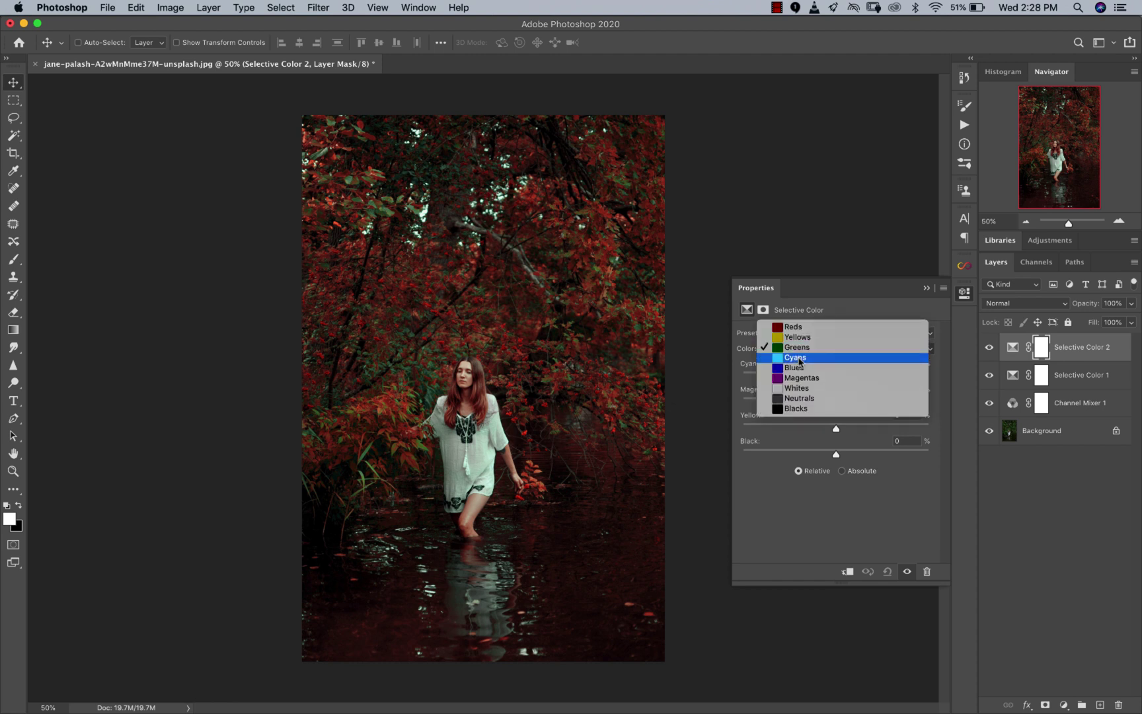
click(795, 410)
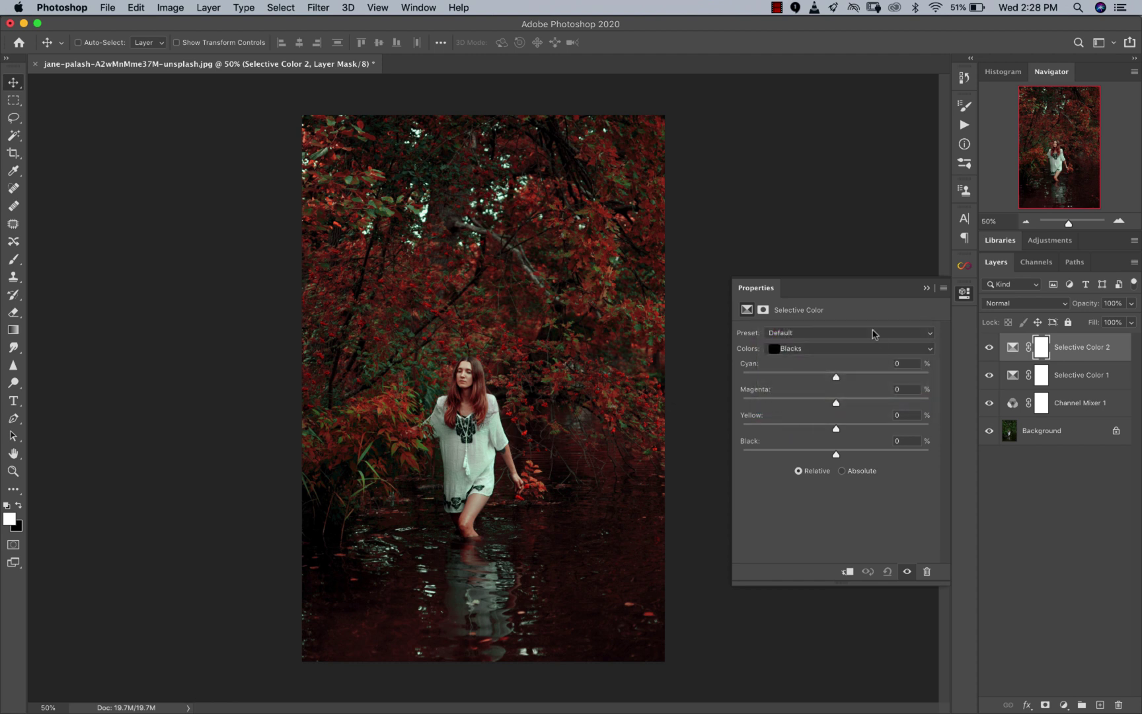
drag(835, 377, 847, 379)
drag(847, 379, 845, 381)
drag(833, 430, 842, 430)
- Set Black to -6% for the Blacks and compare the photo with the second Selective Color layer hidden and shown
drag(836, 456, 831, 458)
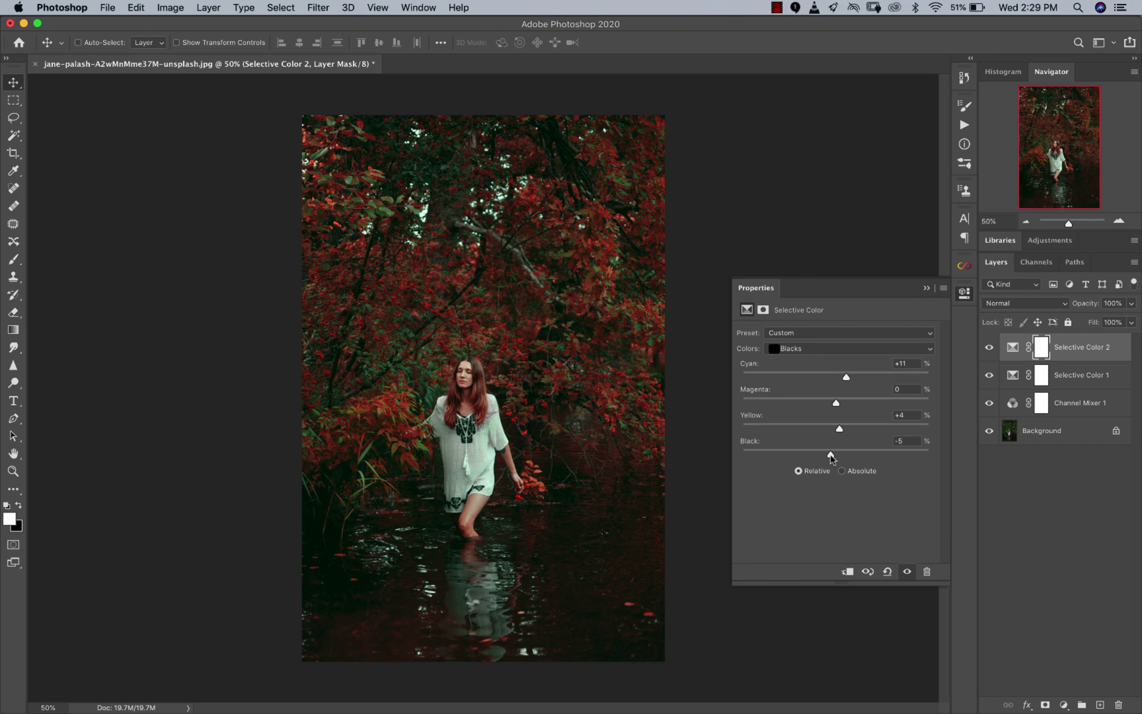
drag(830, 456, 819, 459)
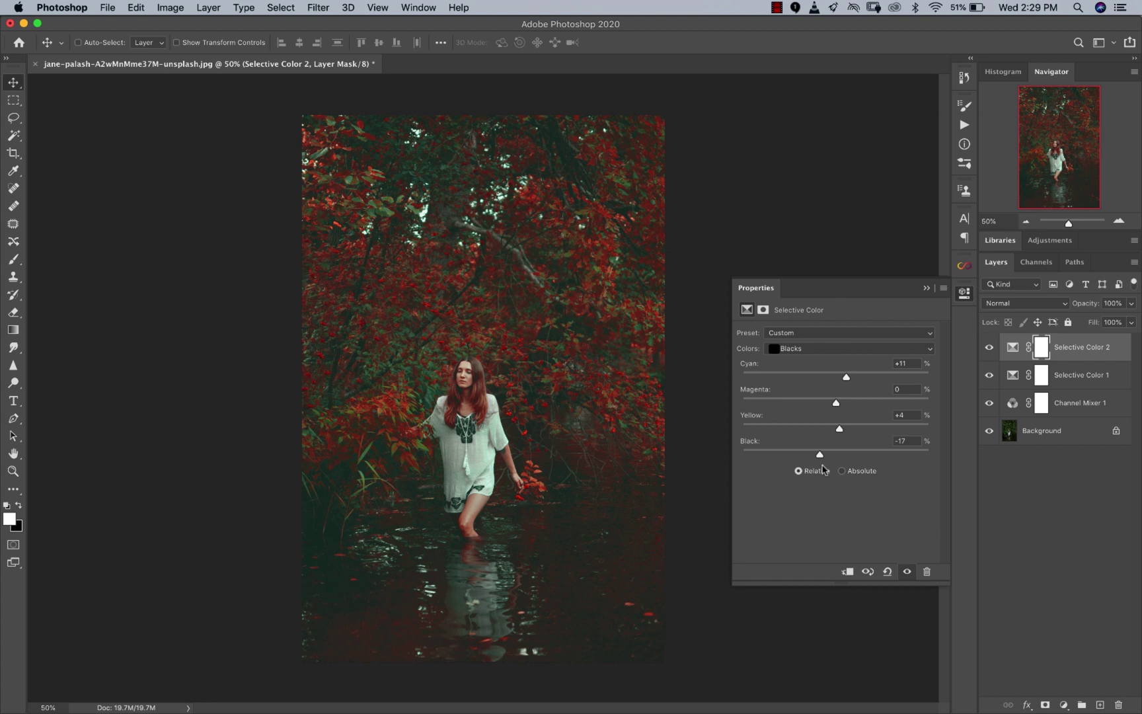
drag(819, 455, 828, 458)
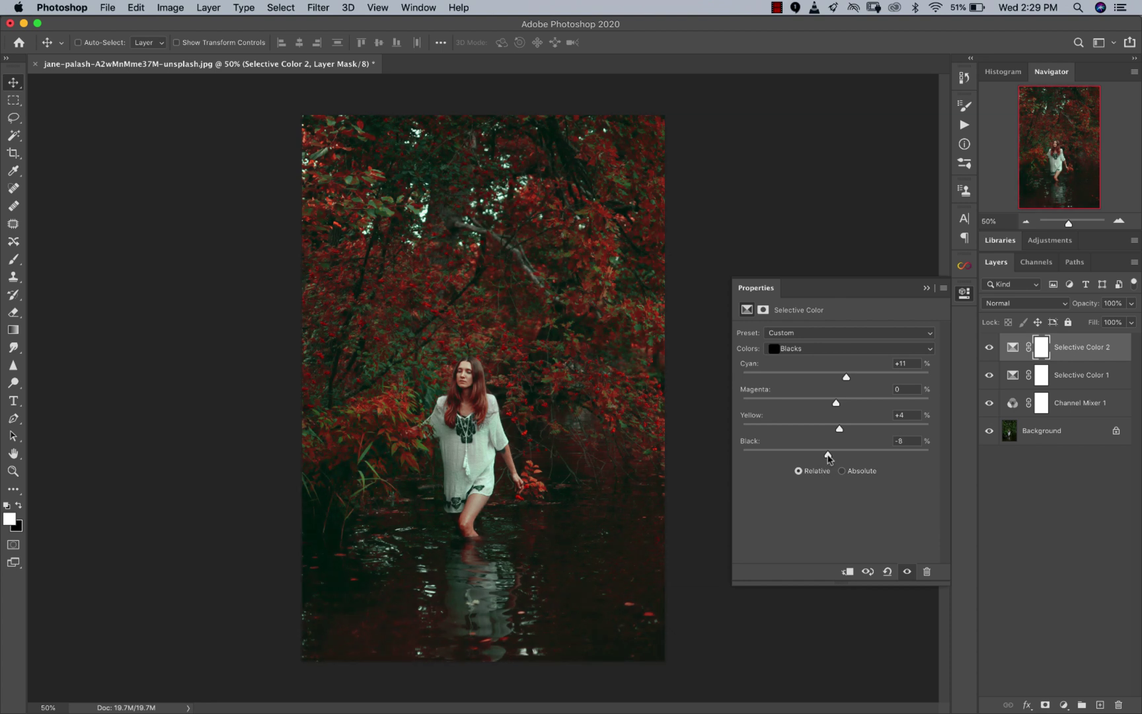
drag(828, 457, 831, 458)
click(989, 355)
click(991, 356)
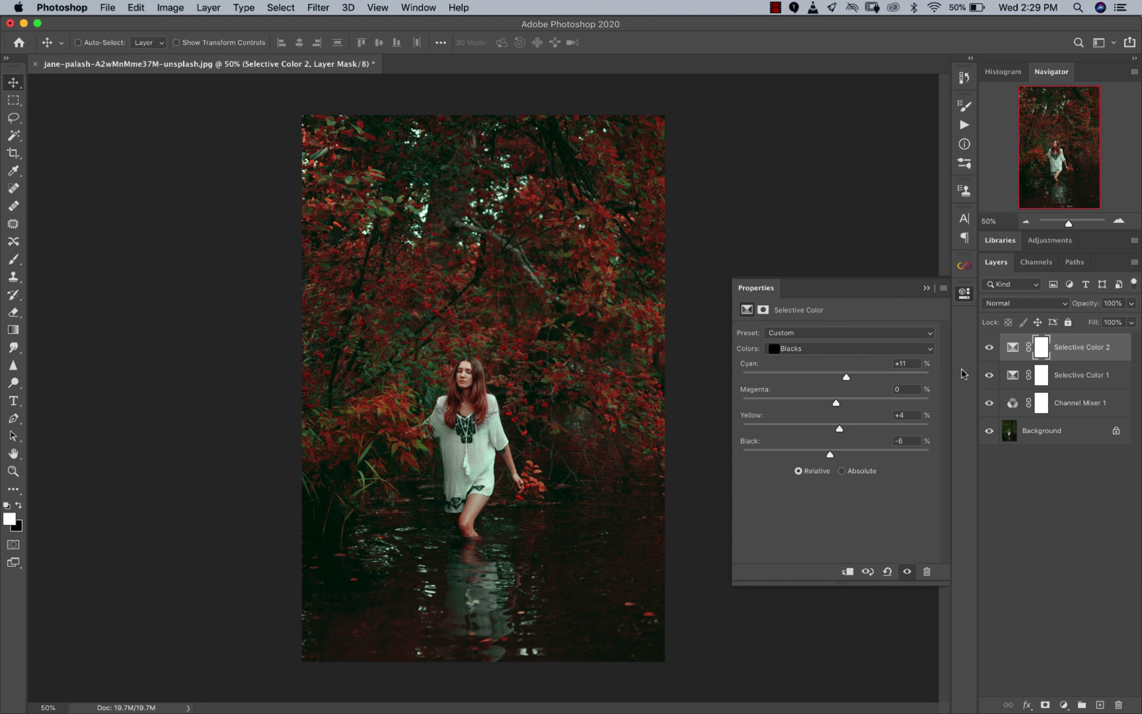
- Lower Cyan slightly and raise Yellow slightly for the Neutrals in the second Selective Color layer
click(788, 347)
click(798, 340)
drag(837, 378, 834, 378)
mouse_move(837, 429)
mouse_down()
mouse_move(891, 426)
mouse_move(844, 430)
mouse_up()
drag(843, 432, 840, 434)
- Set Yellow to +14% for the Whites in the second Selective Color layer and compare the result with the original photo
click(830, 348)
click(827, 335)
drag(835, 429, 849, 430)
click(989, 348)
alt+click(988, 435)
alt+click(988, 441)
- Add a Levels adjustment layer, lower the white input level below 243, raise the black input level slightly, and compare with the layer hidden
click(1069, 703)
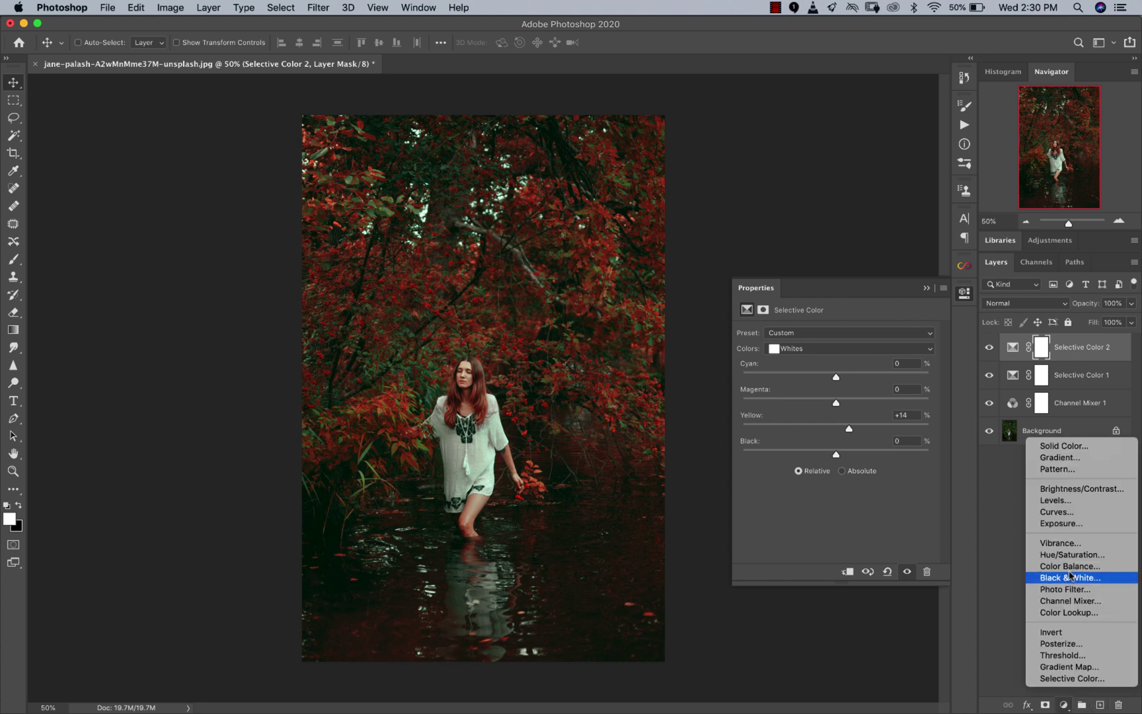
click(1065, 501)
drag(932, 432, 924, 433)
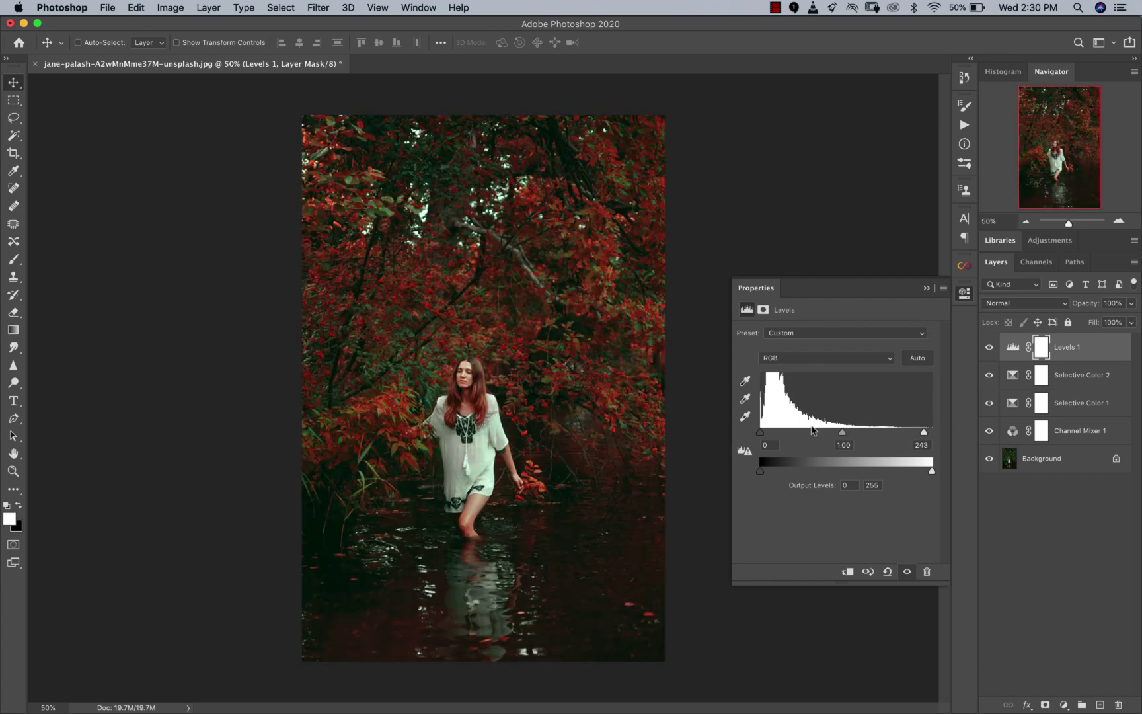
drag(761, 433, 762, 434)
drag(766, 436, 767, 437)
drag(923, 432, 918, 434)
click(989, 347)
click(989, 347)
- Set Black to -10% for the Blacks in the second Selective Color layer and compare the result with the original photo
click(1015, 404)
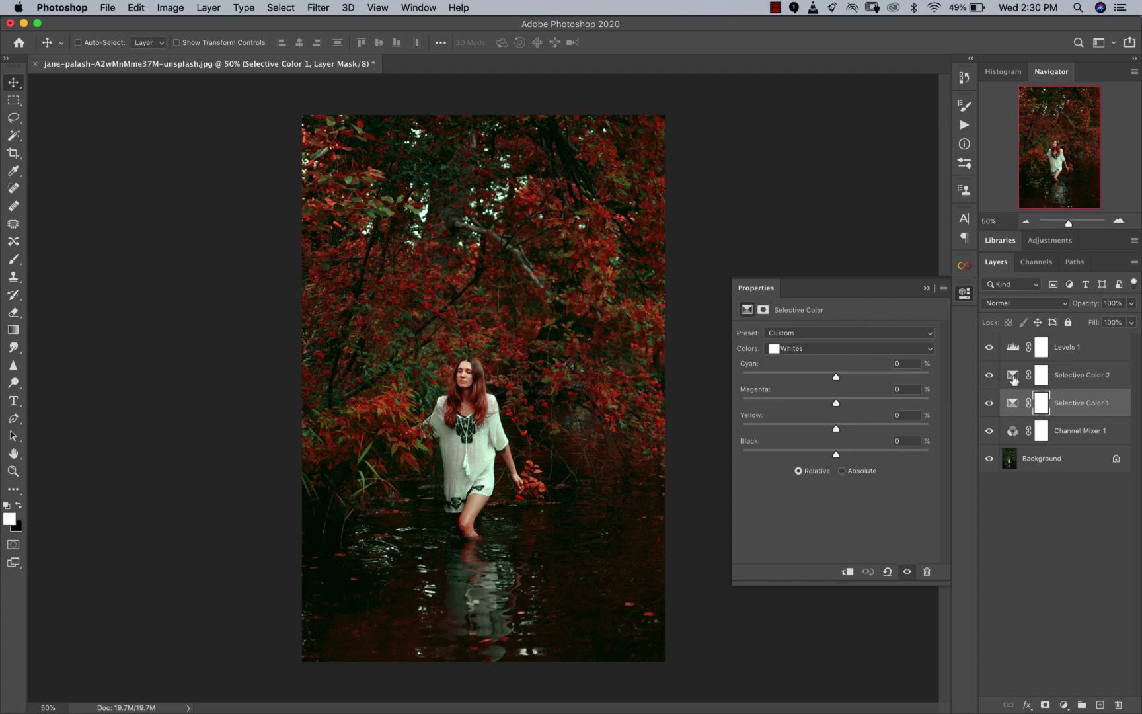
click(1013, 383)
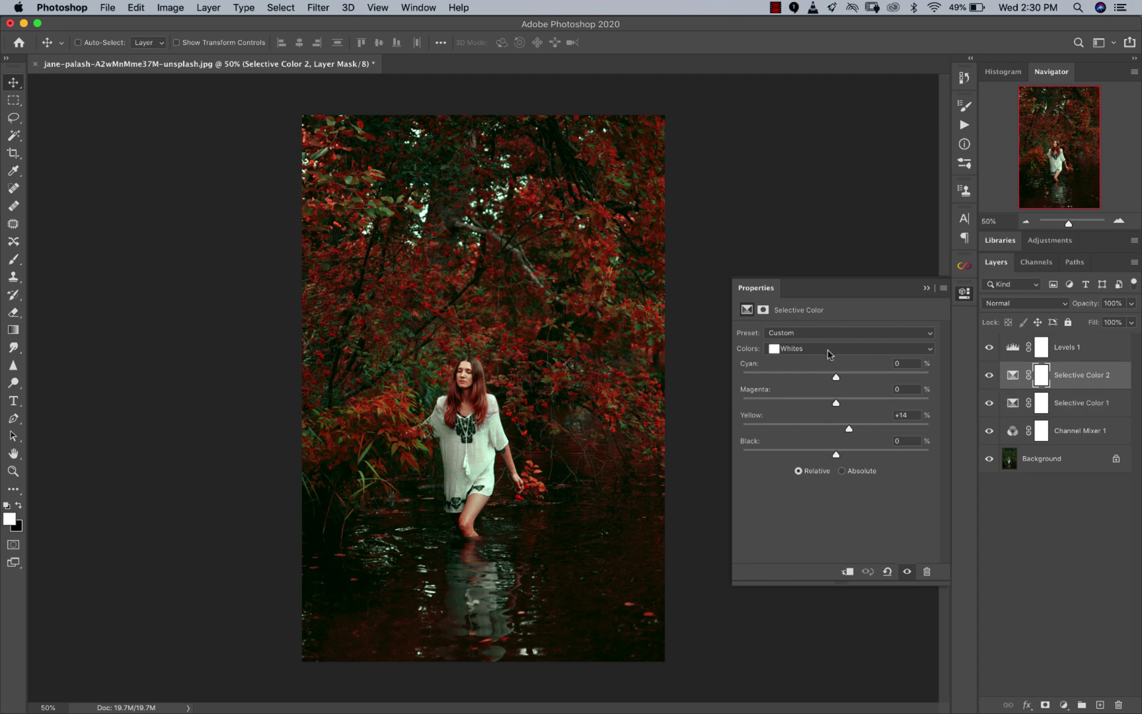
click(831, 355)
click(829, 371)
drag(831, 454, 823, 455)
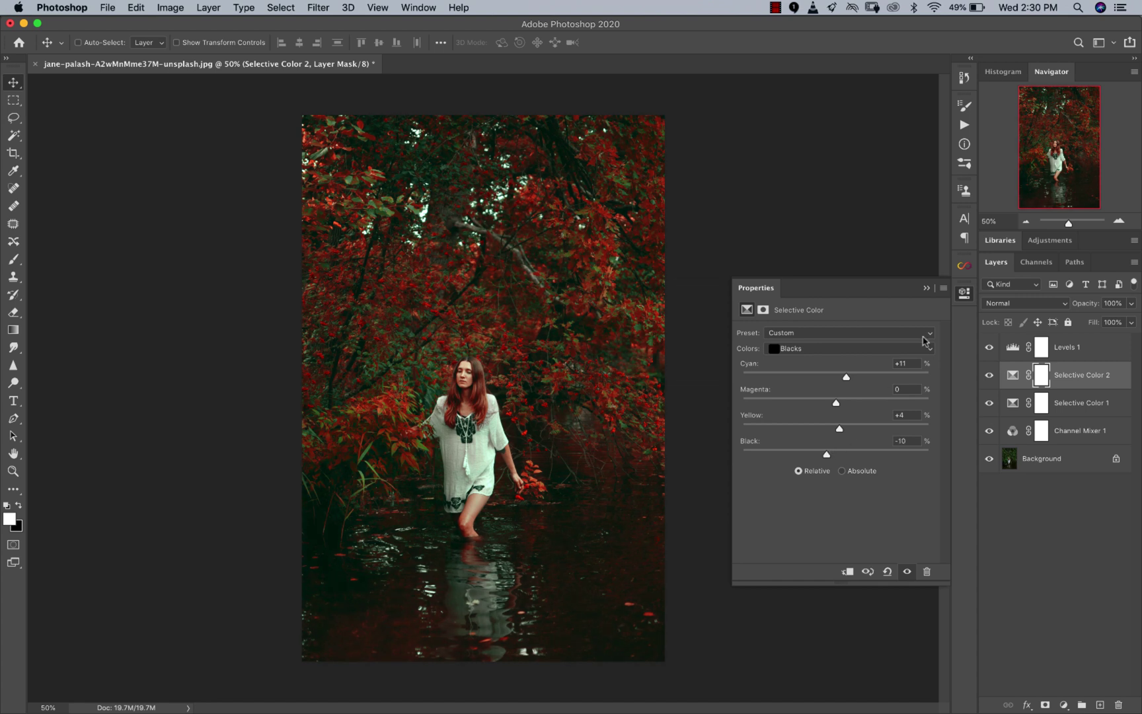
click(925, 287)
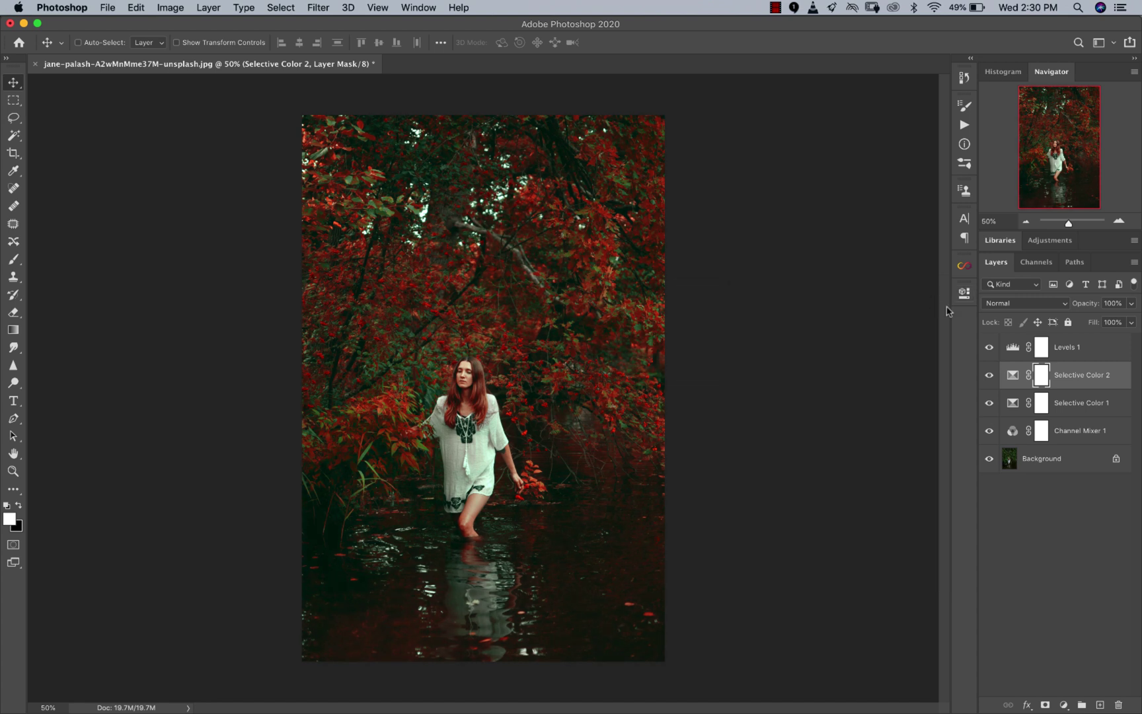
alt+click(986, 463)
alt+click(987, 464)
- Add a new layer above Levels and draw a reversed radial gradient from the woman past the photo's lower edge as a dark vignette
click(1099, 704)
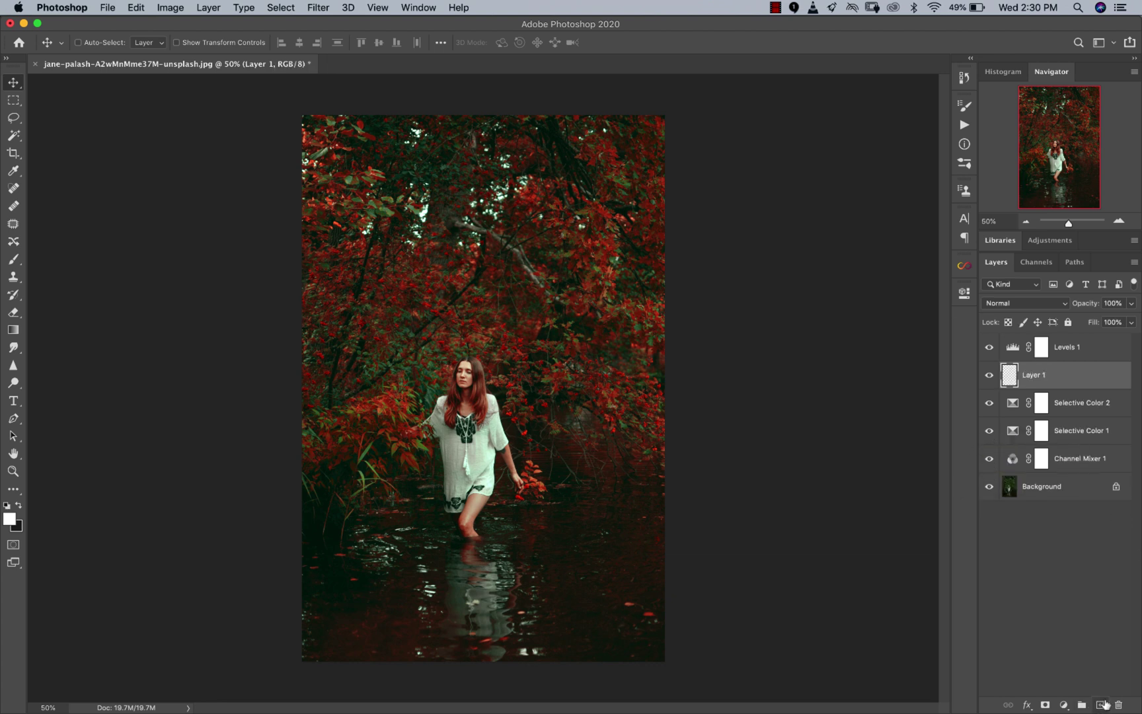
drag(1050, 375, 1051, 340)
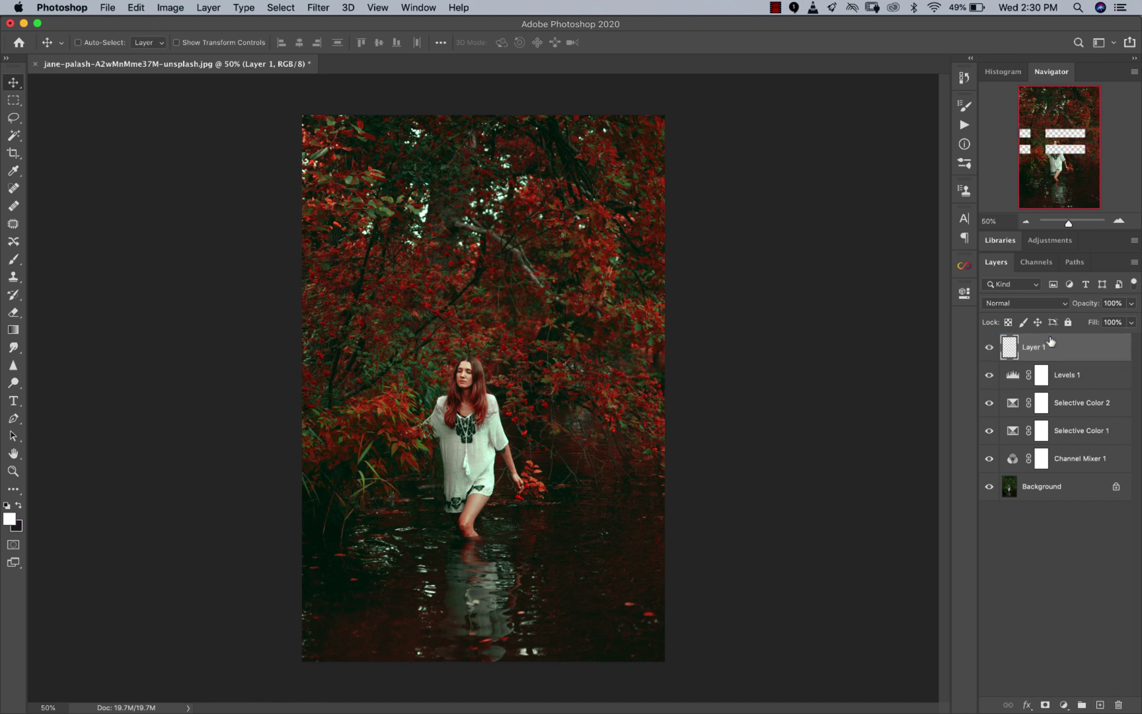
click(10, 332)
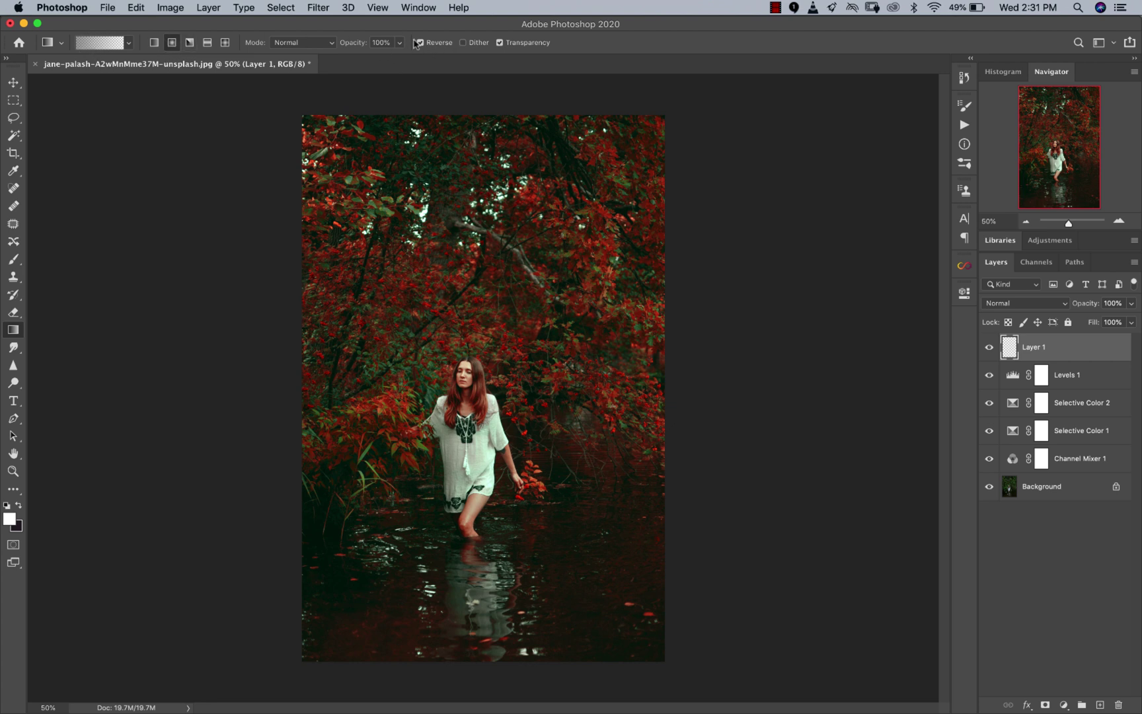
alt+click(539, 383)
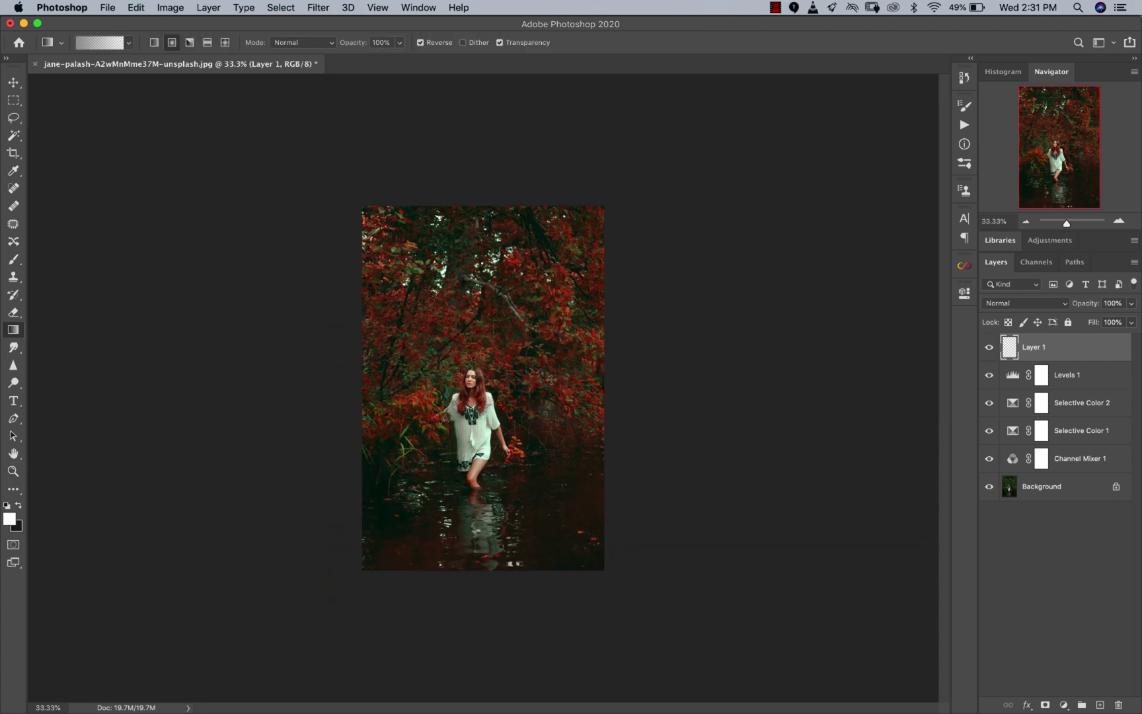
drag(483, 383, 483, 601)
- Set the vignette layer's blend mode to Soft Light
key(z)
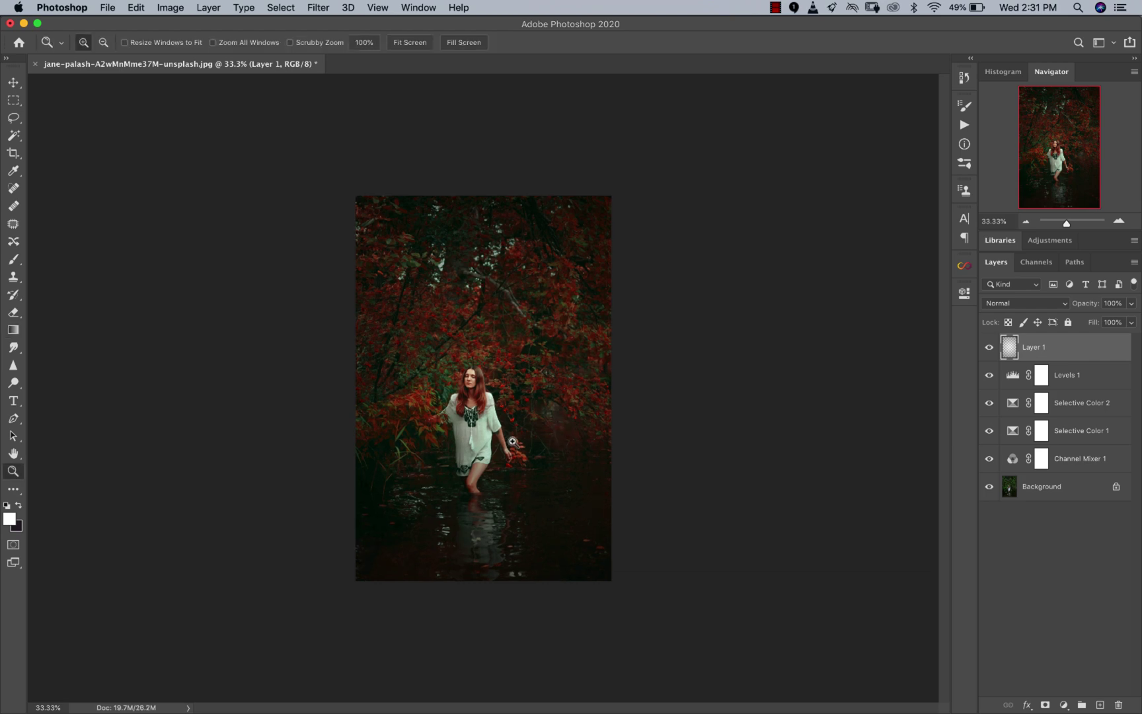
click(553, 449)
key(g)
click(1001, 304)
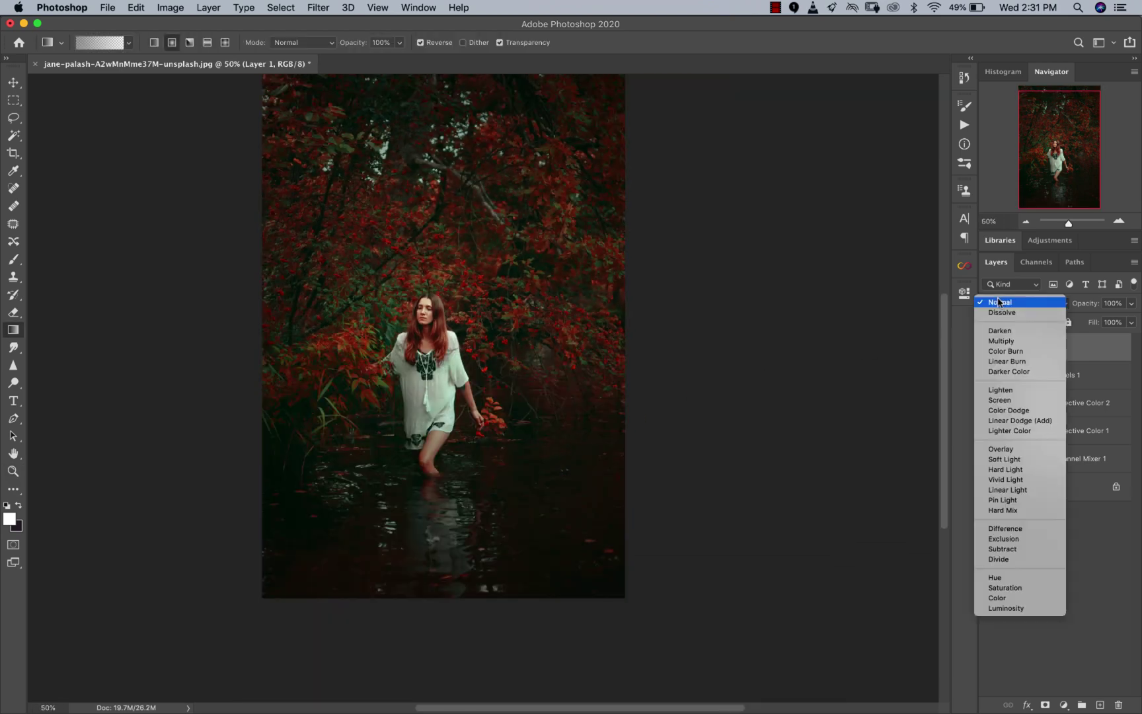
click(1002, 460)
- Examine the Soft Light vignette around the woman and across the whole photo at different magnifications
key(z)
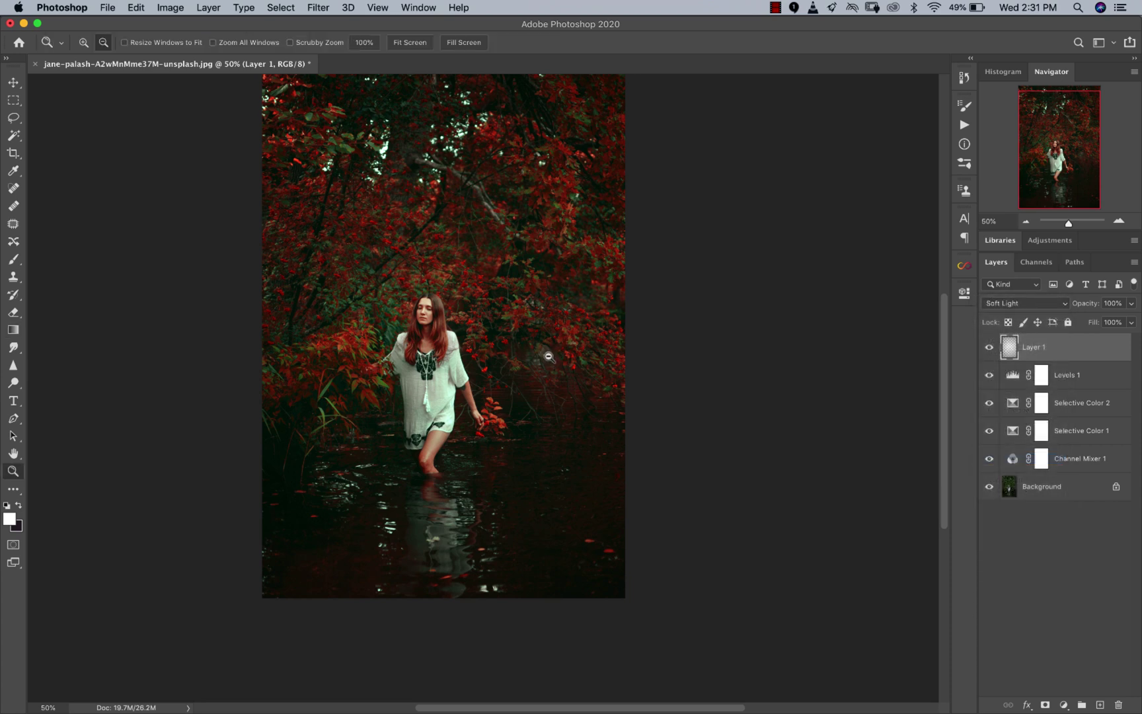
alt+click(541, 366)
alt+click(458, 394)
click(458, 394)
click(459, 394)
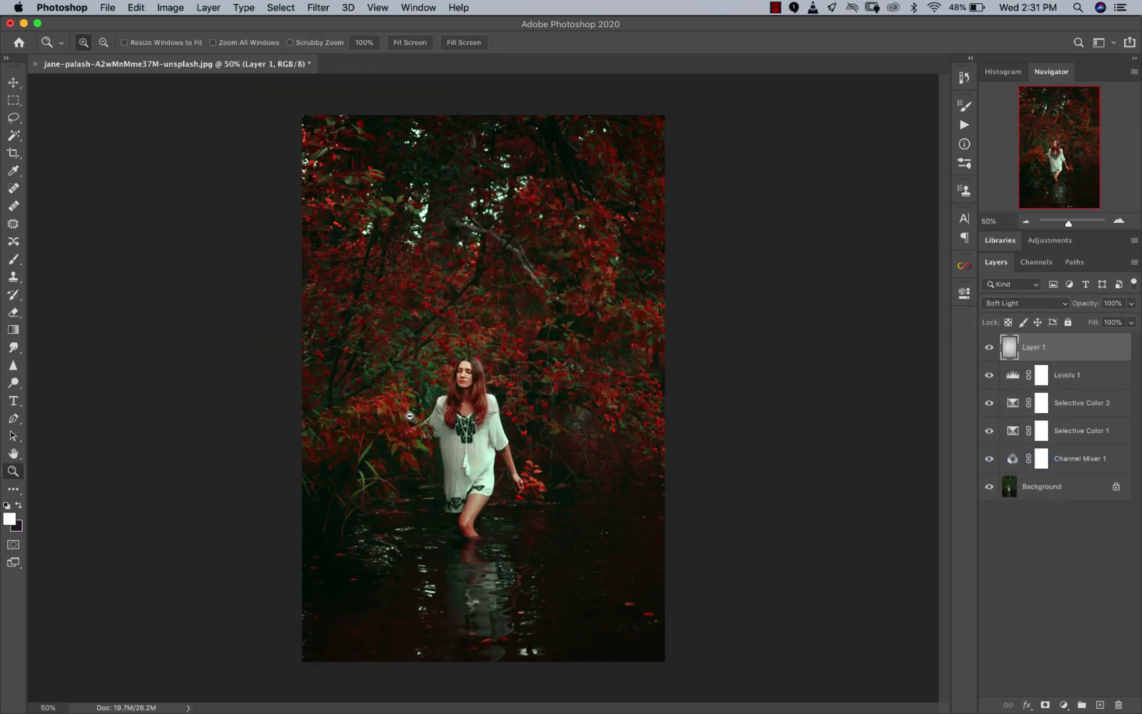
click(436, 418)
alt+click(444, 425)
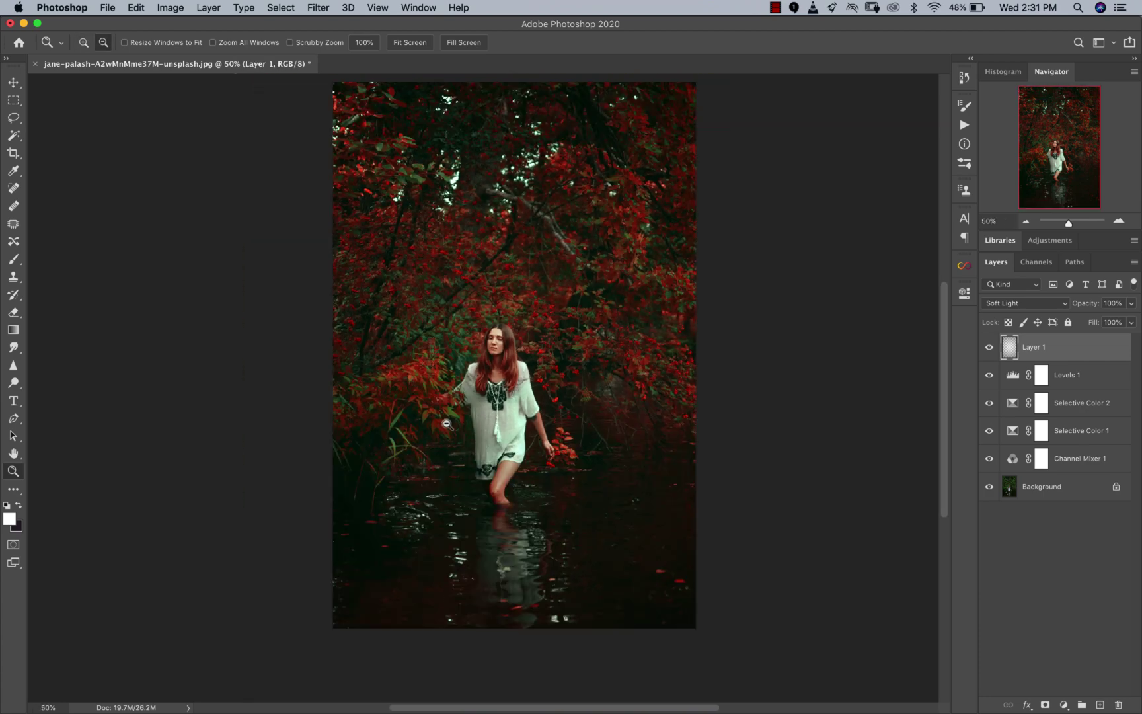
alt+click(465, 401)
click(466, 402)
key(g)
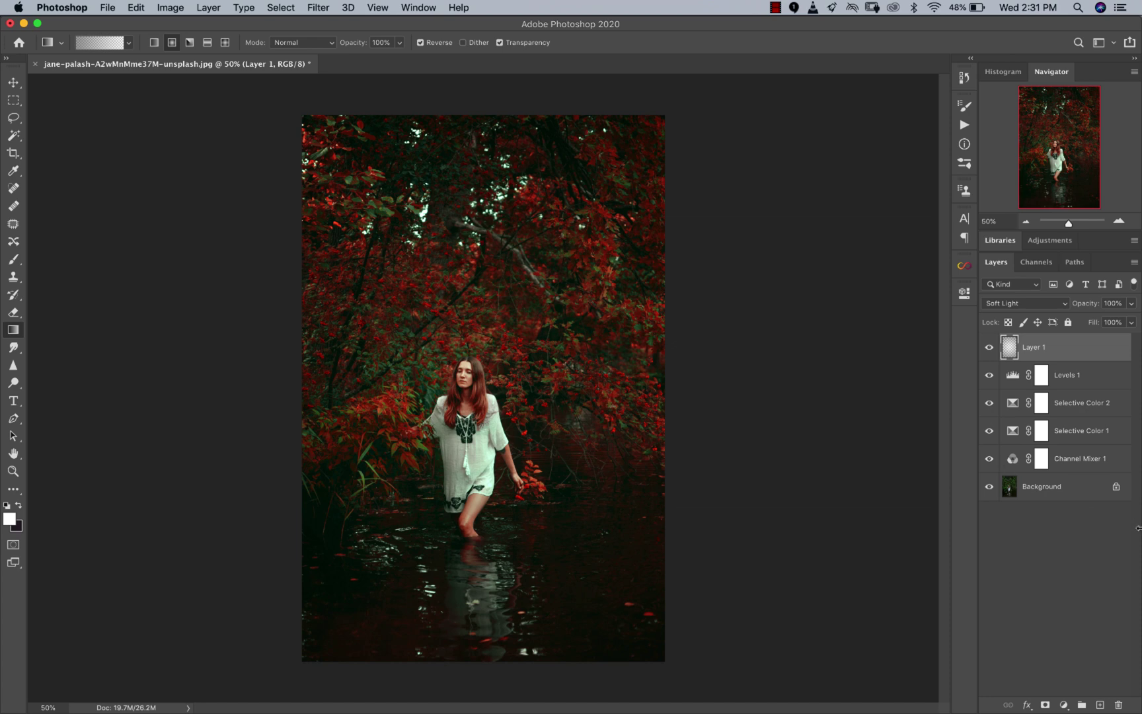
- Compare the full red autumn grade with the original photo by isolating the Background layer and restoring all layers twice
alt+click(990, 489)
alt+click(990, 489)
alt+click(991, 488)
alt+click(991, 488)
- Examine the graded photo at several magnifications, checking the woman, the red foliage and the darkened edges
key(z)
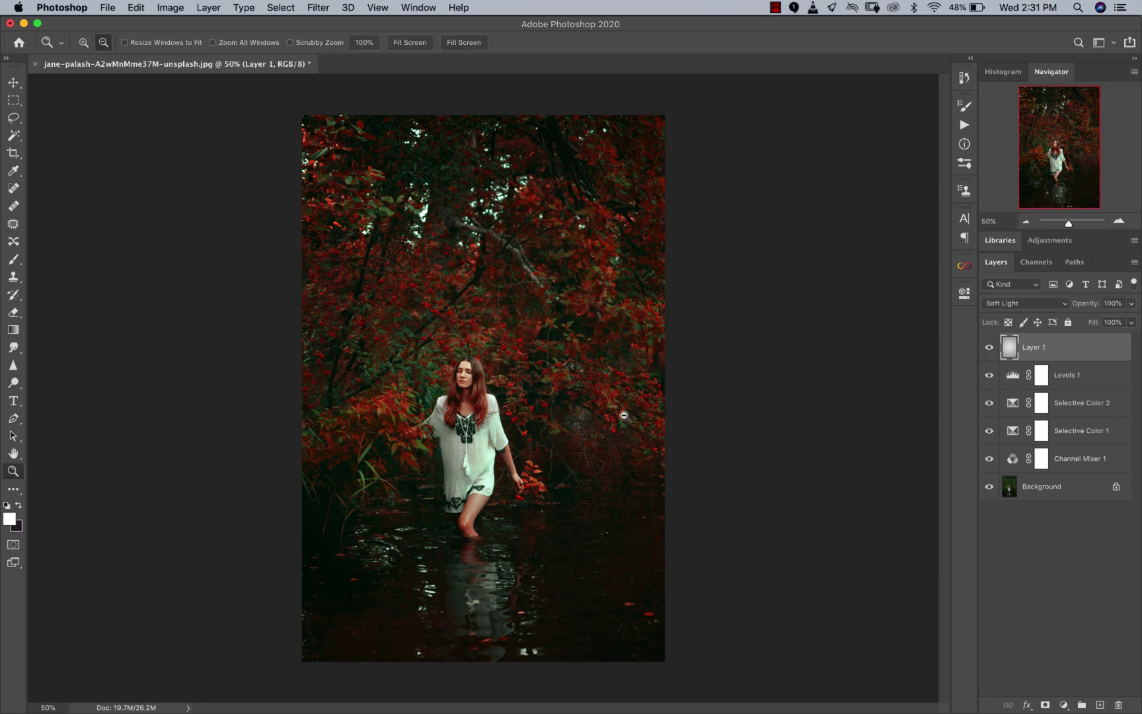
alt+click(607, 425)
alt+click(606, 424)
alt+click(500, 405)
click(502, 405)
click(503, 406)
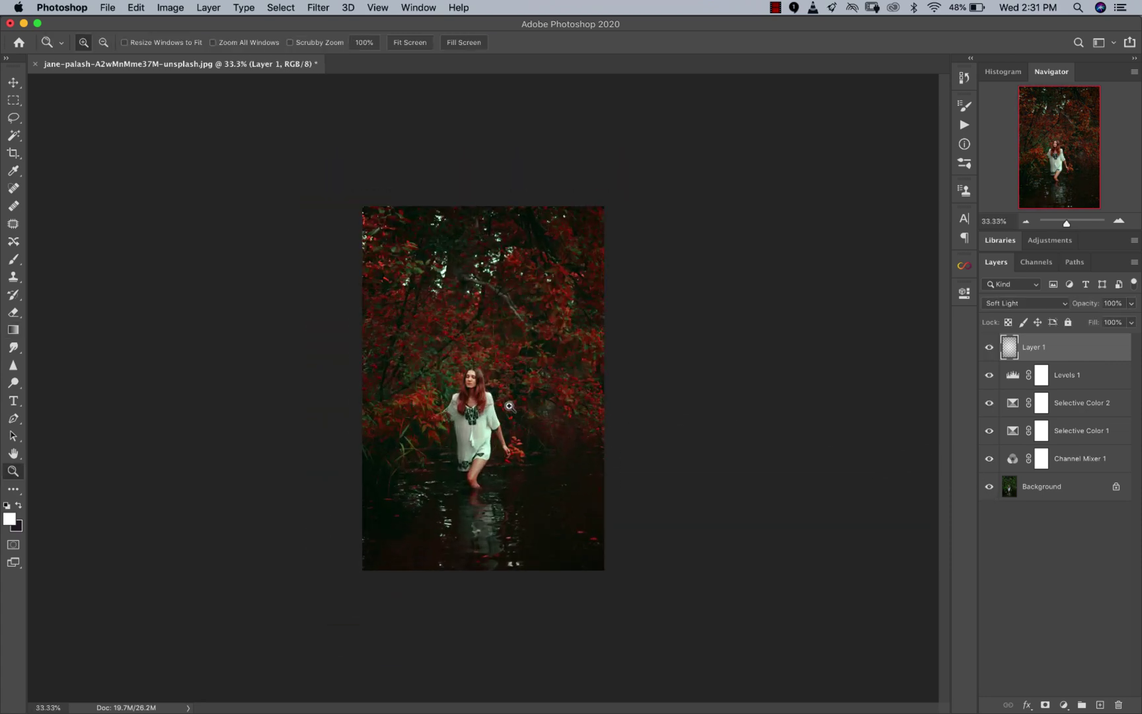
click(519, 409)
click(531, 410)
alt+click(580, 413)
key(g)
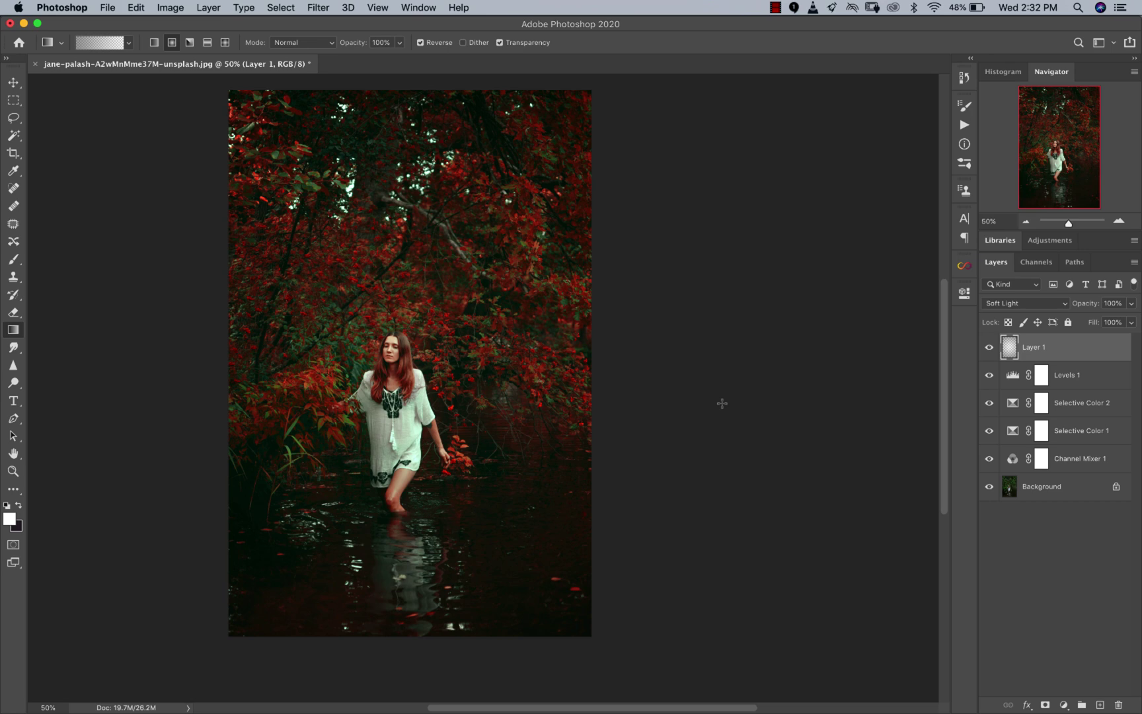
key(z)
alt+click(594, 374)
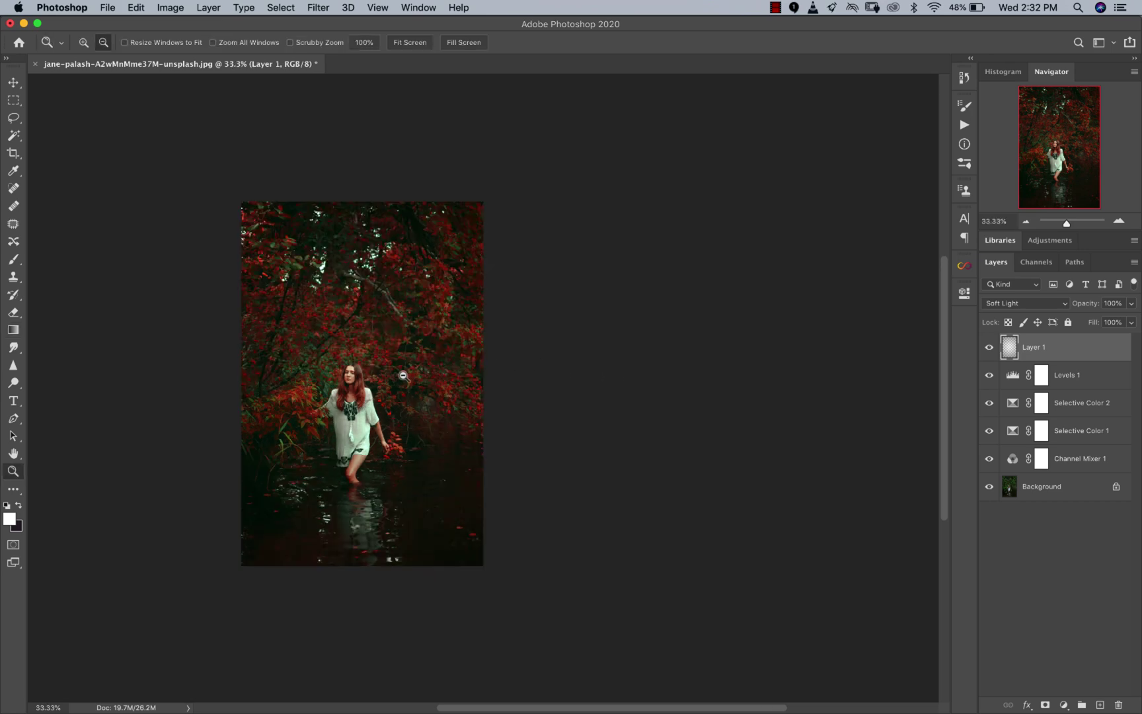
alt+click(438, 377)
click(437, 377)
click(438, 376)
alt+click(490, 383)
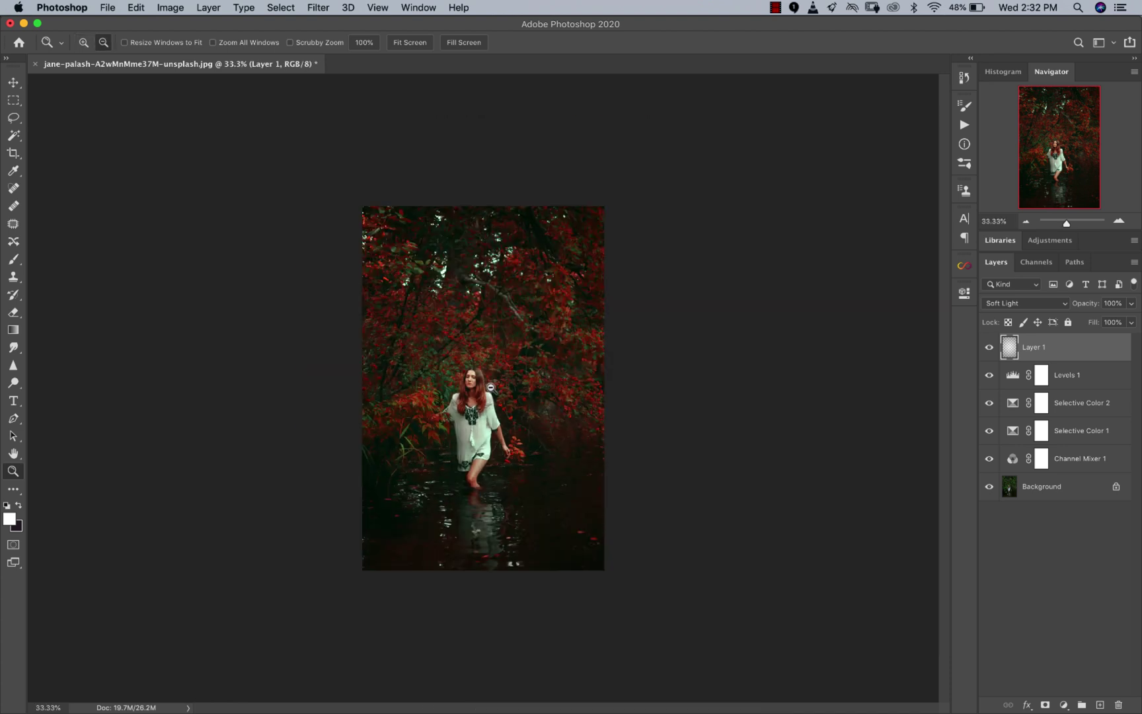
click(490, 388)
click(491, 388)
key(g)
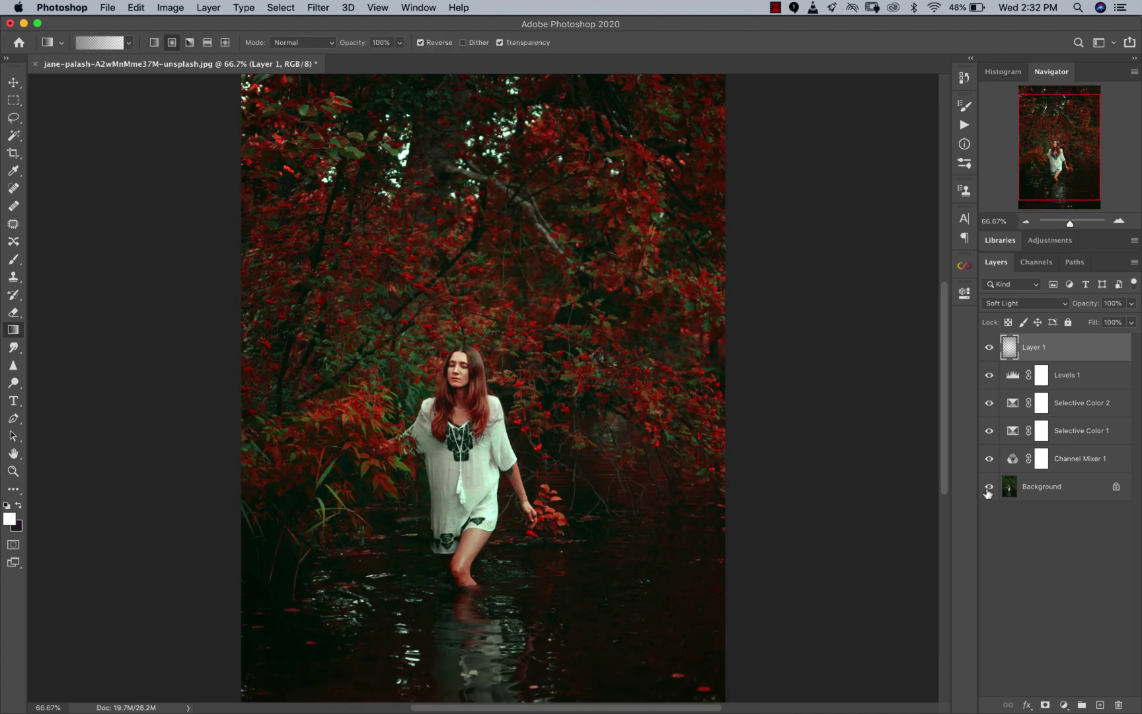
- Compare the enlarged view of the graded portrait with the original Background layer, restoring all layers
alt+click(989, 487)
alt+click(989, 489)
click(987, 453)
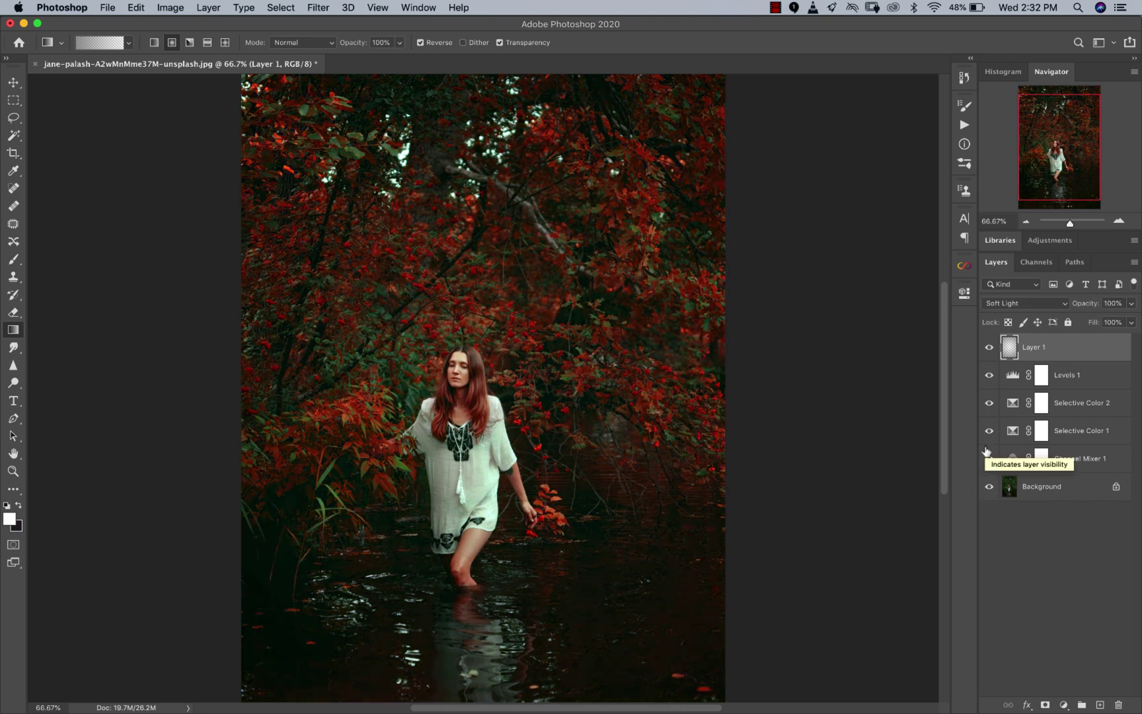